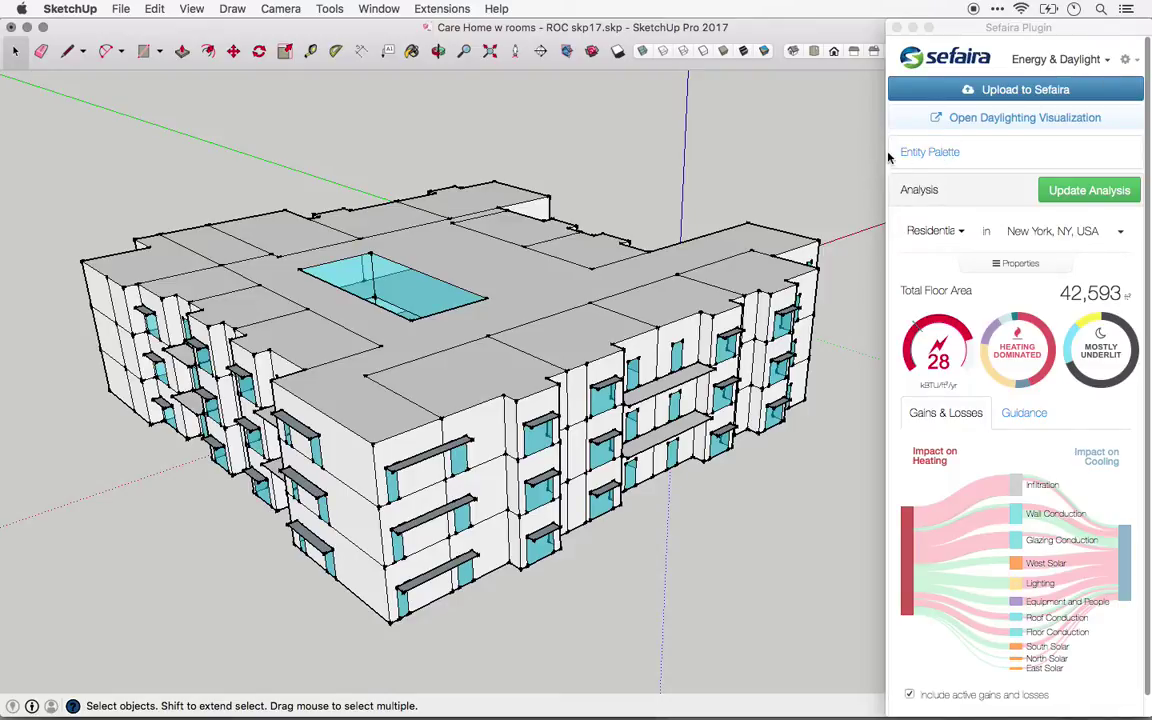
Step: Open the Entity Palette and display the Sefaira entity types on the building model
{"action": "left_click", "coordinate": [950, 155]}
{"action": "left_click", "coordinate": [960, 156]}
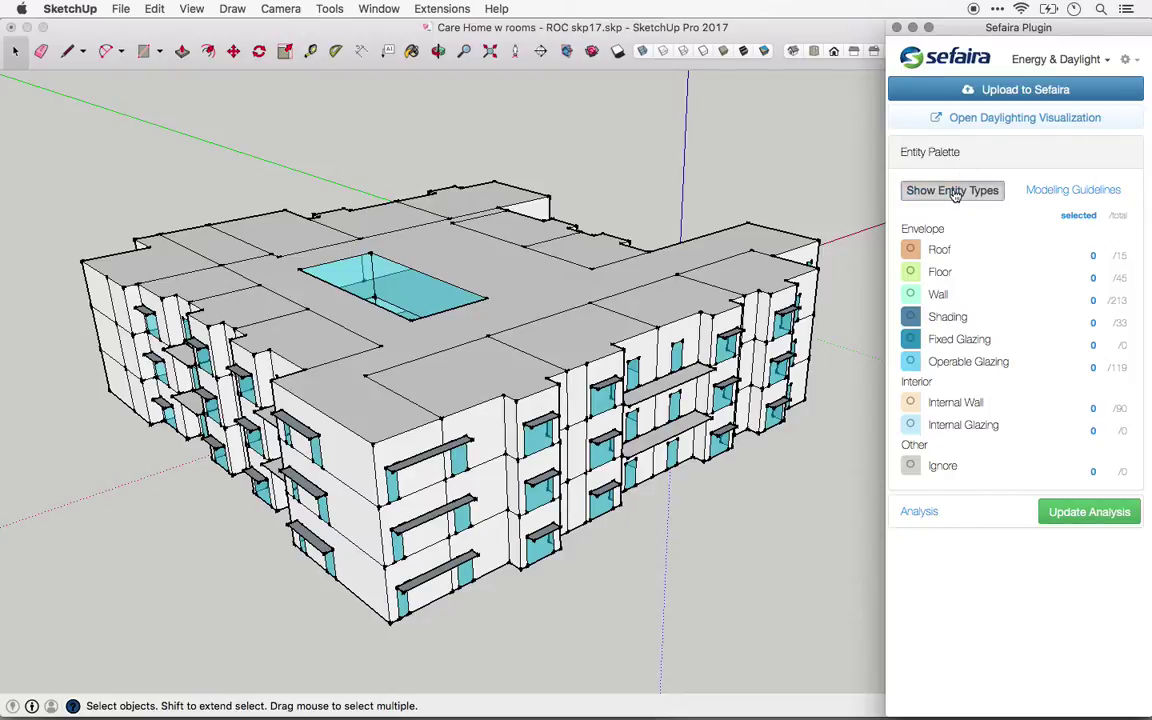
{"action": "left_click", "coordinate": [953, 191]}
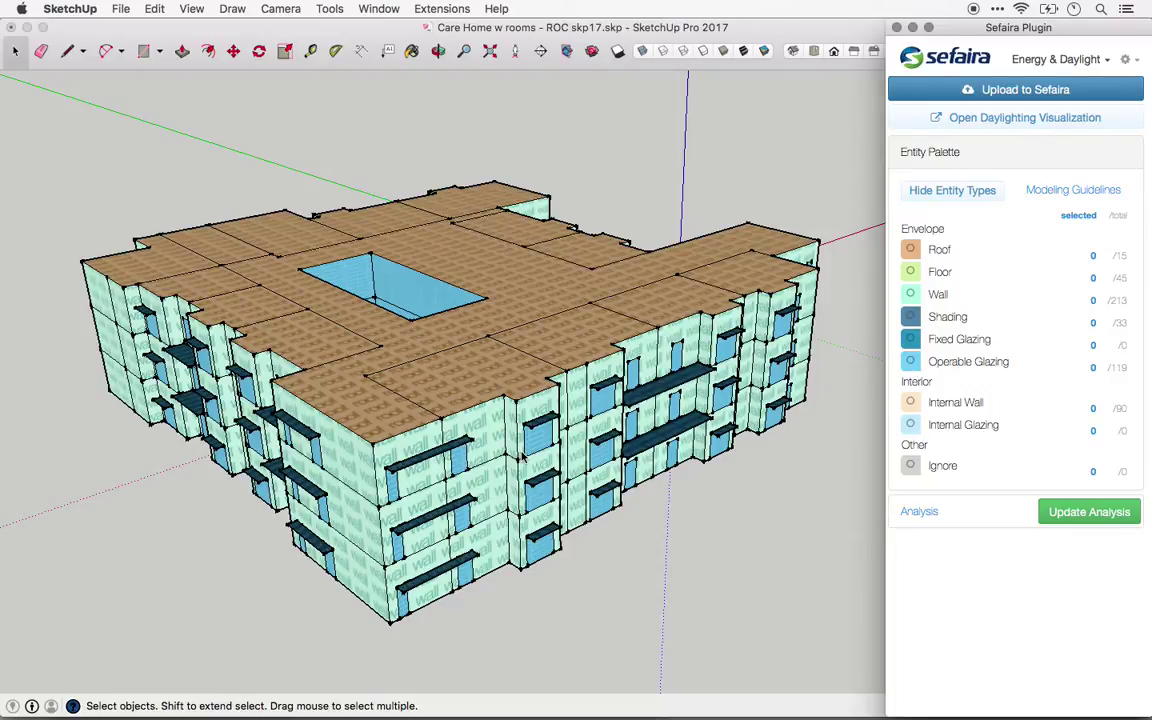
Step: Select the large roof face at the building's front corner, view its Sefaira tagging options, and dismiss them without retagging
{"action": "scroll", "coordinate": [372, 443], "scroll_direction": "up", "scroll_amount": 1}
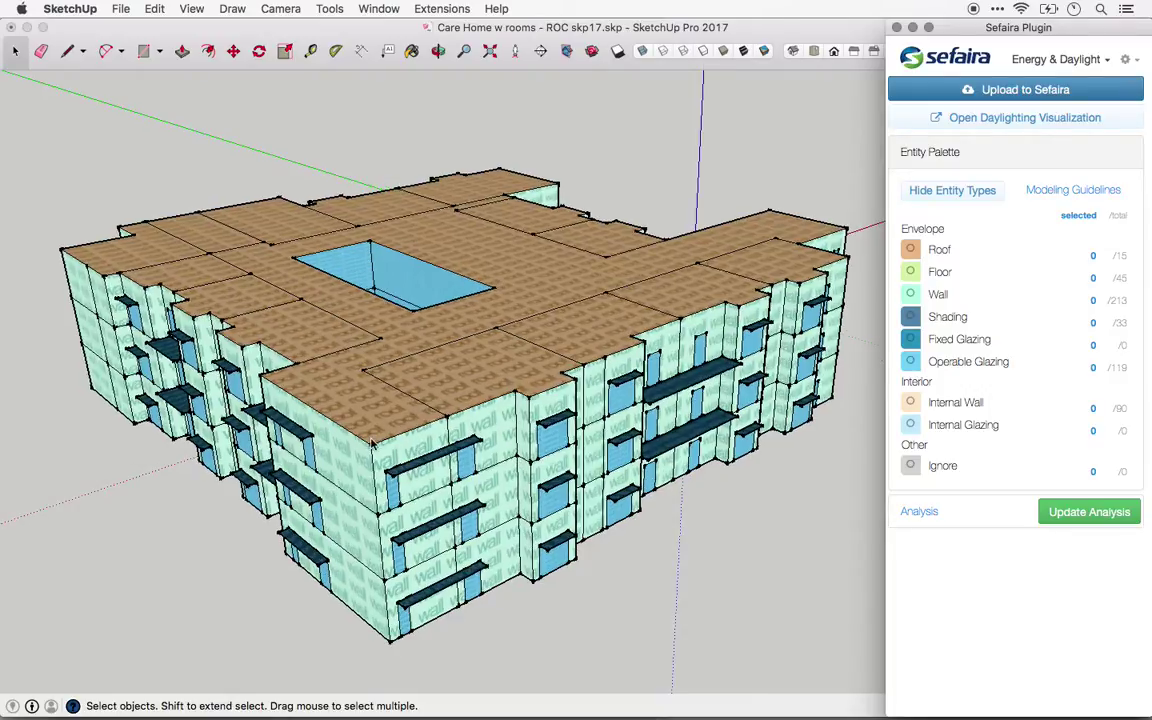
{"action": "scroll", "coordinate": [372, 443], "scroll_direction": "up", "scroll_amount": 2}
{"action": "left_click", "coordinate": [378, 408]}
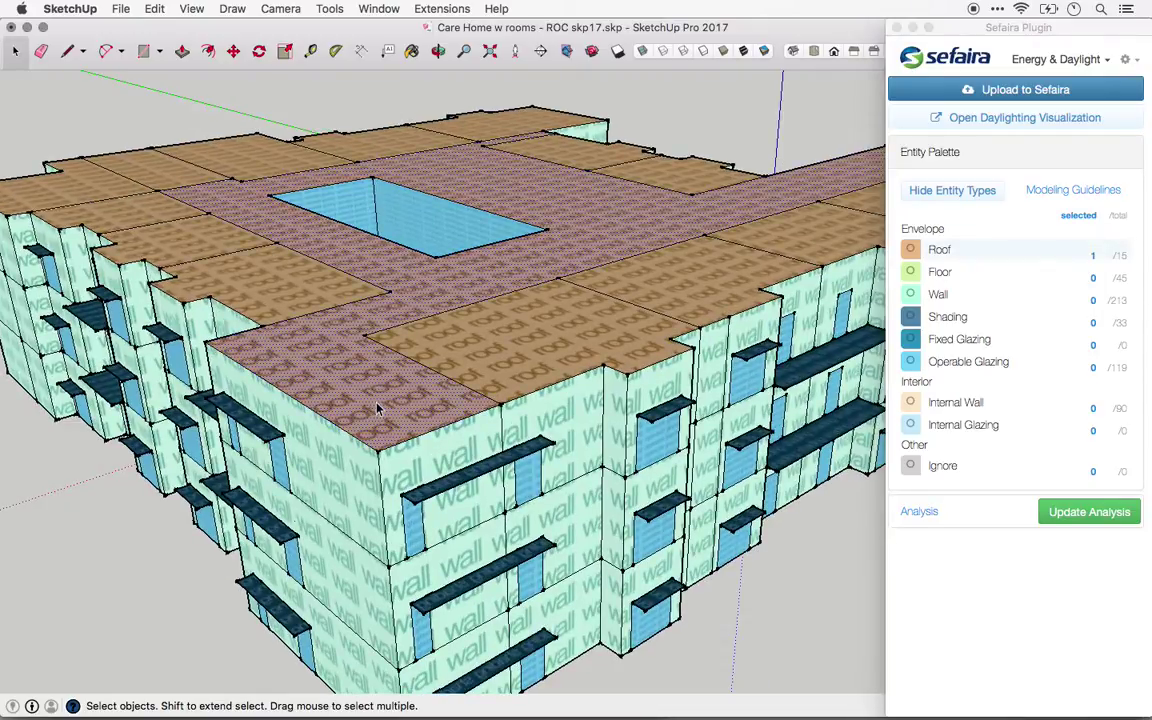
{"action": "right_click", "coordinate": [376, 395]}
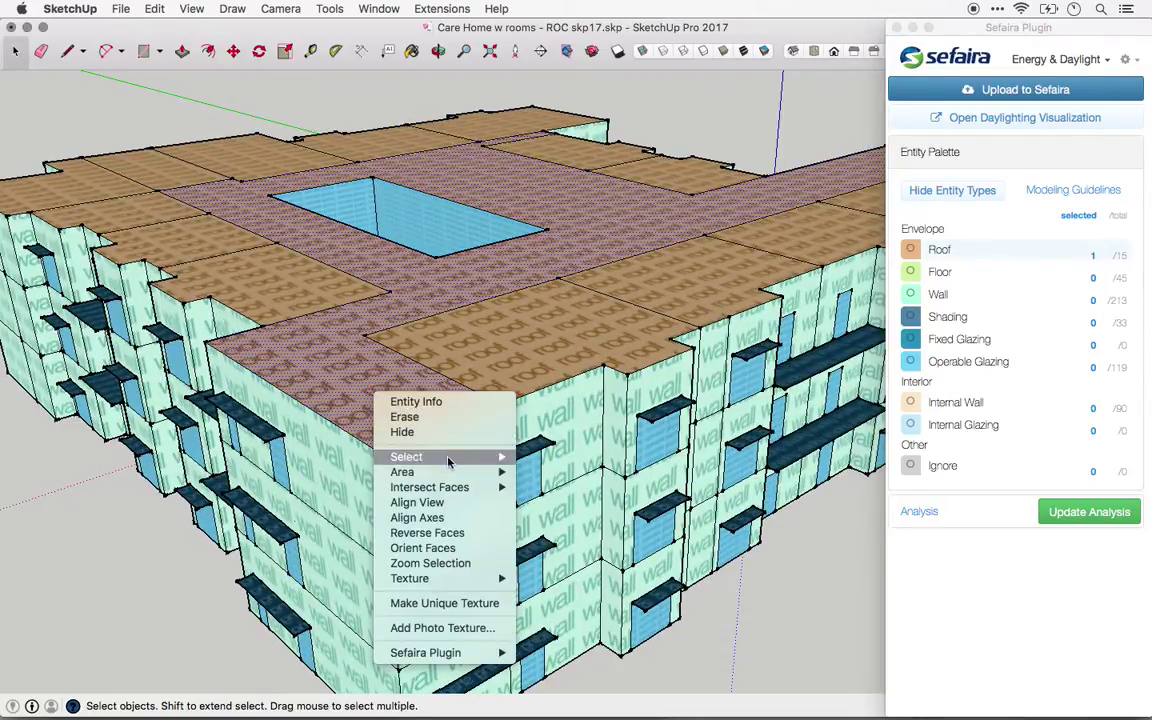
{"action": "mouse_move", "coordinate": [447, 654]}
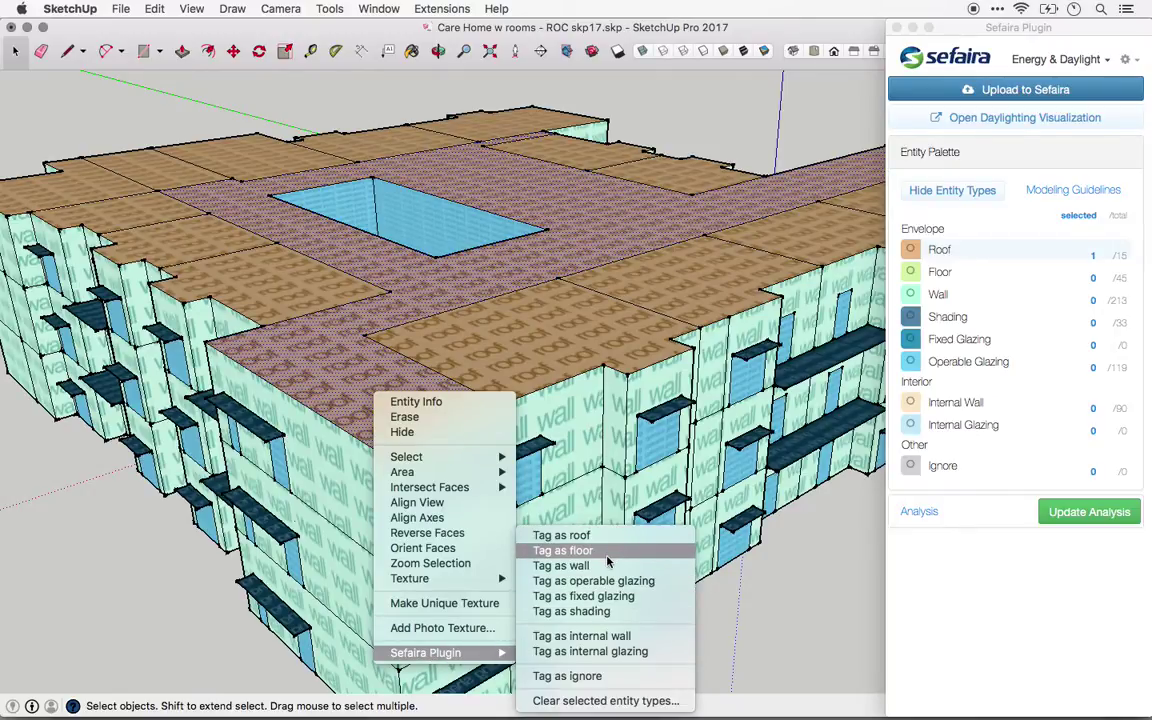
{"action": "left_click", "coordinate": [317, 103]}
Step: Isolate the roof, floor, wall and shading entities to check their assignments, and restore the view of all types
{"action": "middle_click_drag", "start_coordinate": [398, 256], "coordinate": [598, 248]}
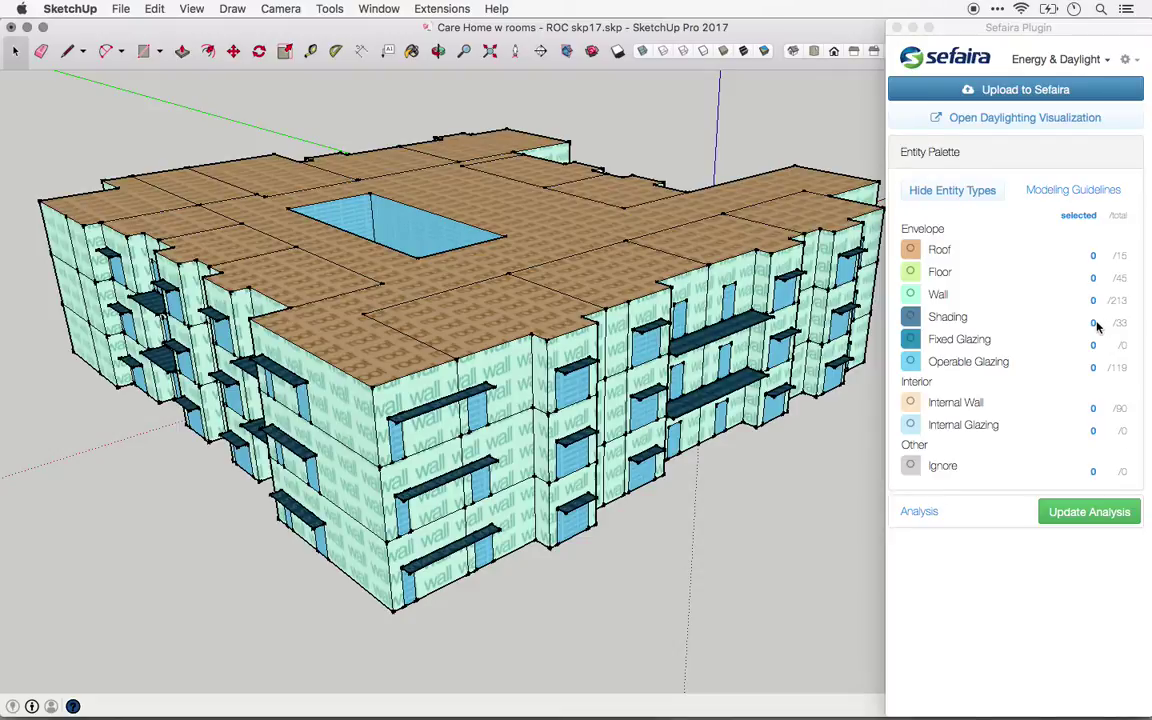
{"action": "middle_click_drag", "start_coordinate": [847, 313], "coordinate": [804, 244]}
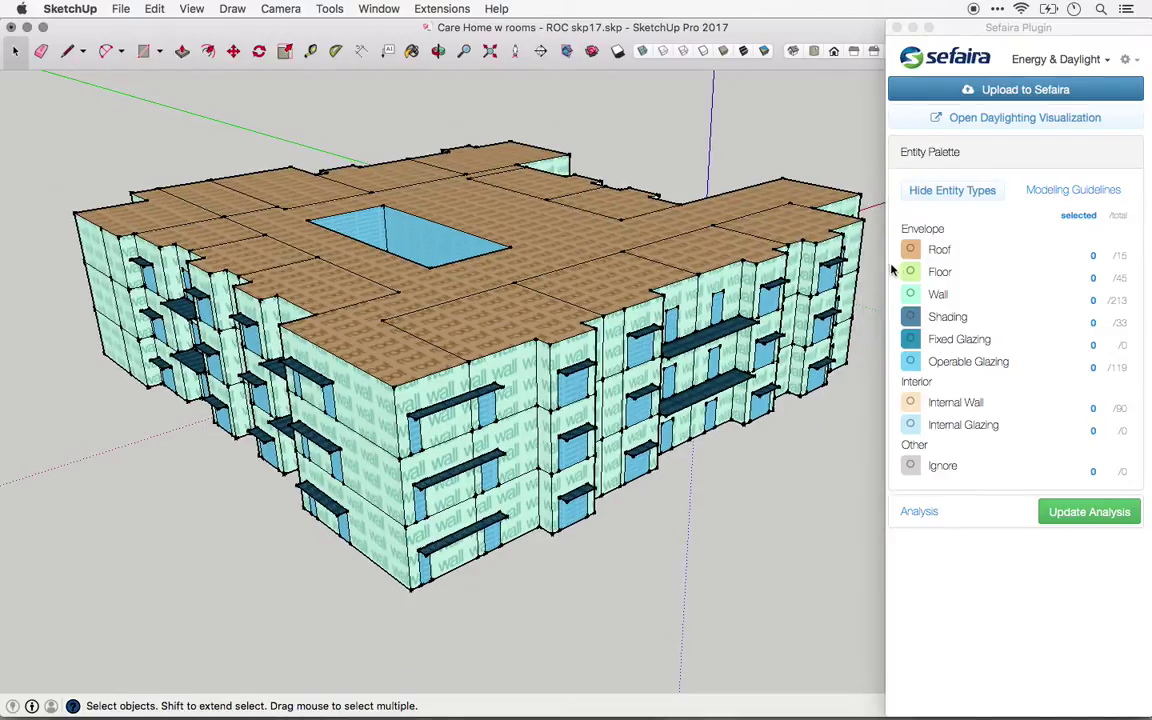
{"action": "left_click", "coordinate": [911, 251]}
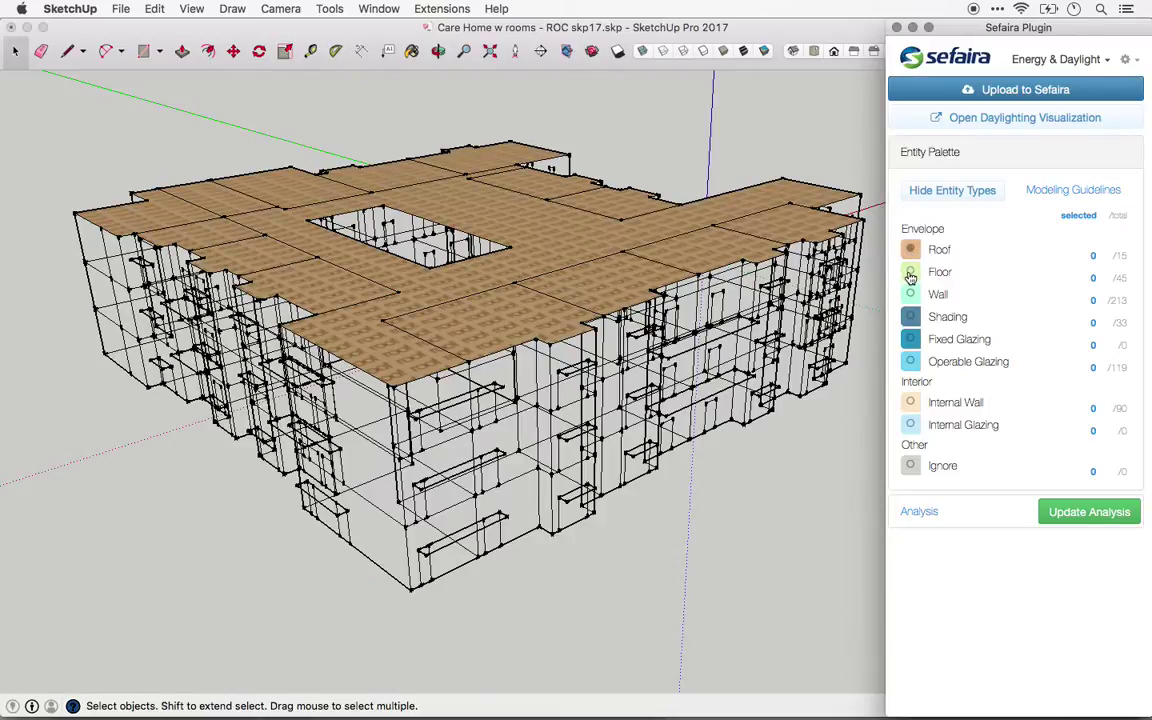
{"action": "left_click", "coordinate": [911, 272]}
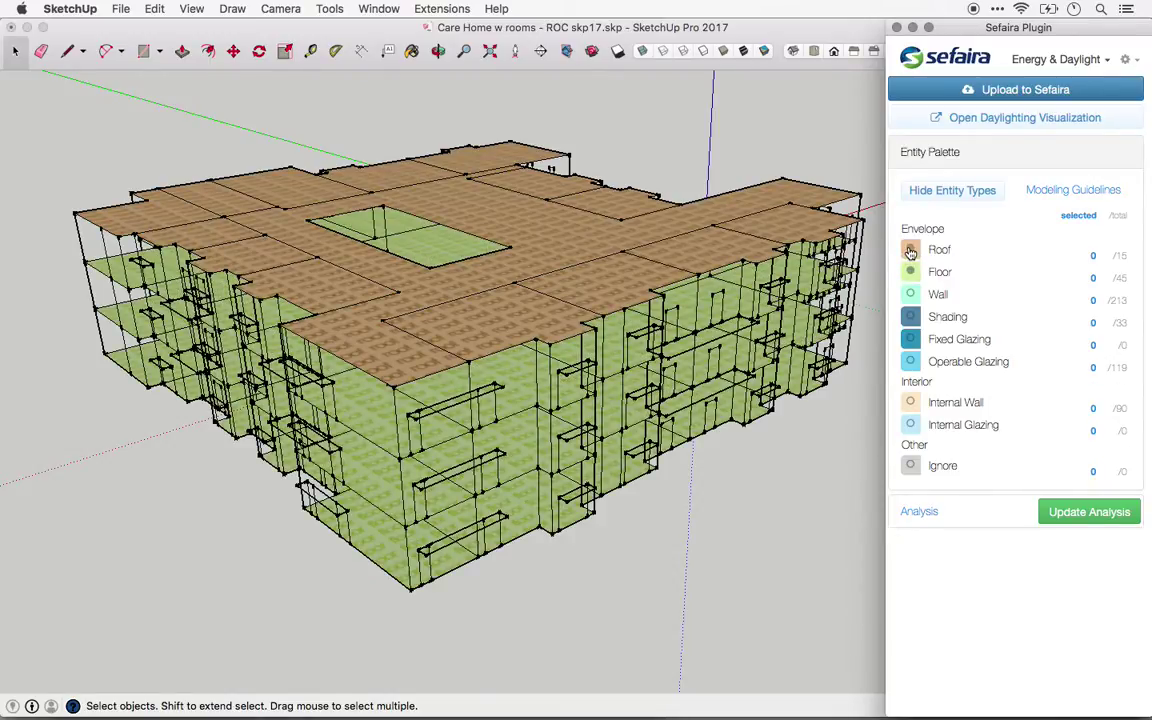
{"action": "left_click", "coordinate": [912, 296]}
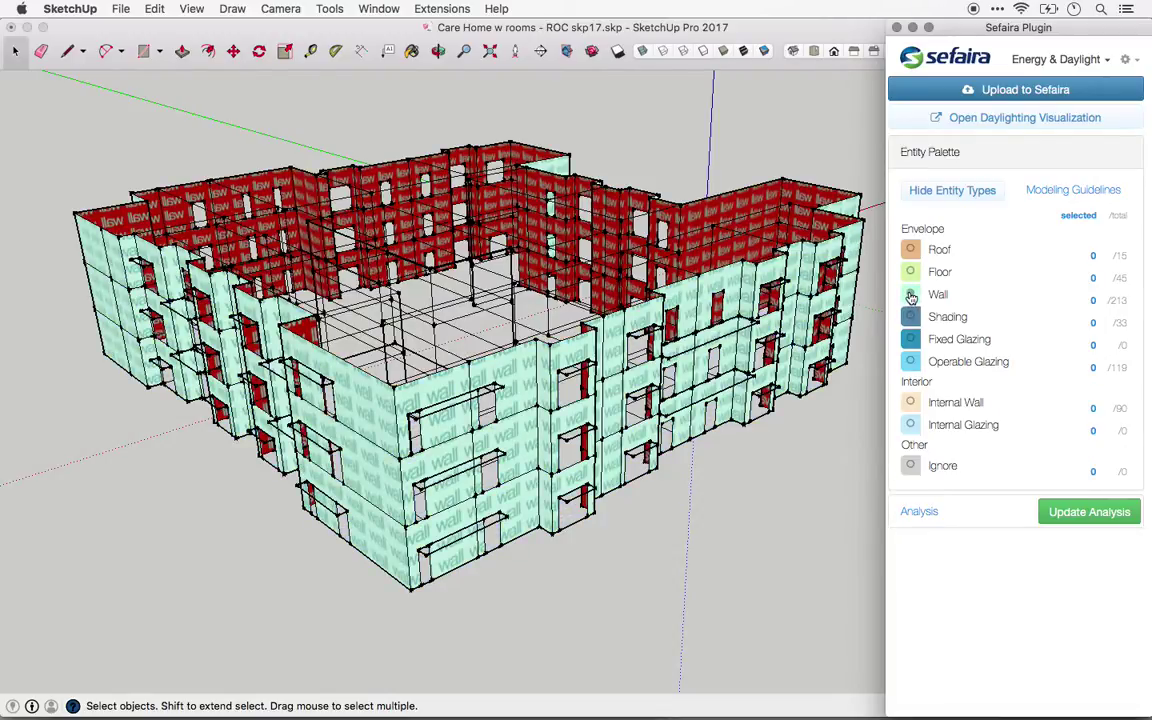
{"action": "mouse_move", "coordinate": [600, 440]}
{"action": "middle_mouse_down"}
{"action": "mouse_move", "coordinate": [600, 430]}
{"action": "mouse_move", "coordinate": [596, 495]}
{"action": "mouse_move", "coordinate": [600, 415]}
{"action": "middle_mouse_up"}
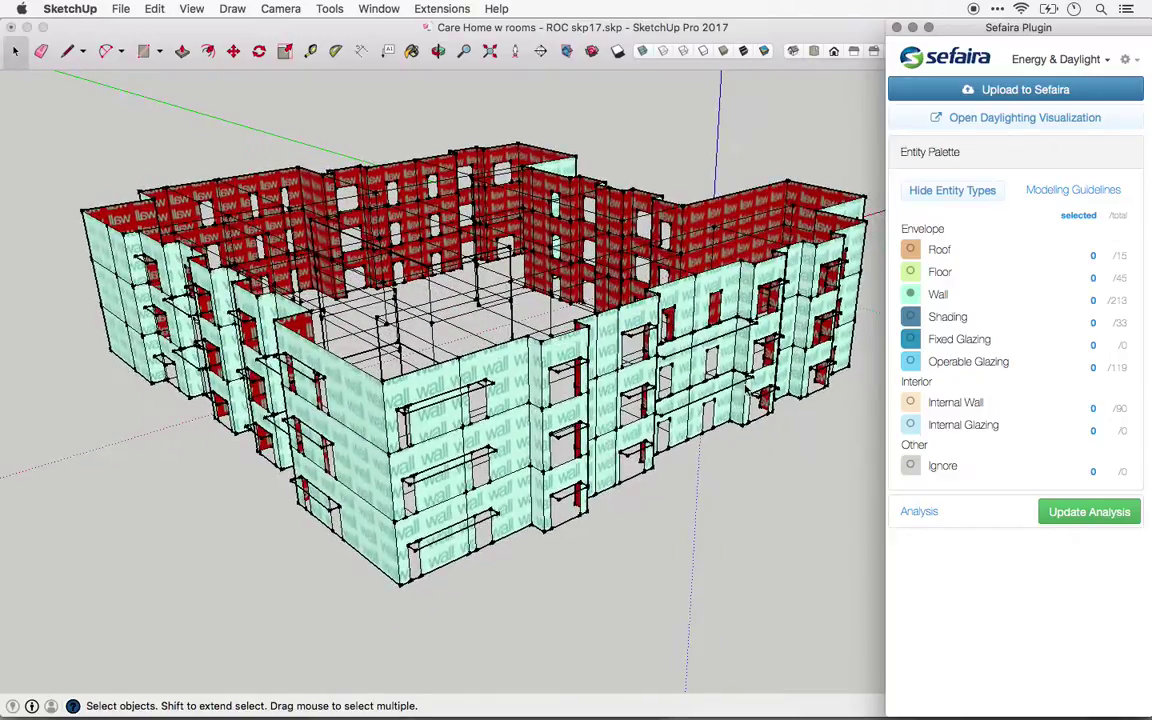
{"action": "left_click", "coordinate": [912, 317]}
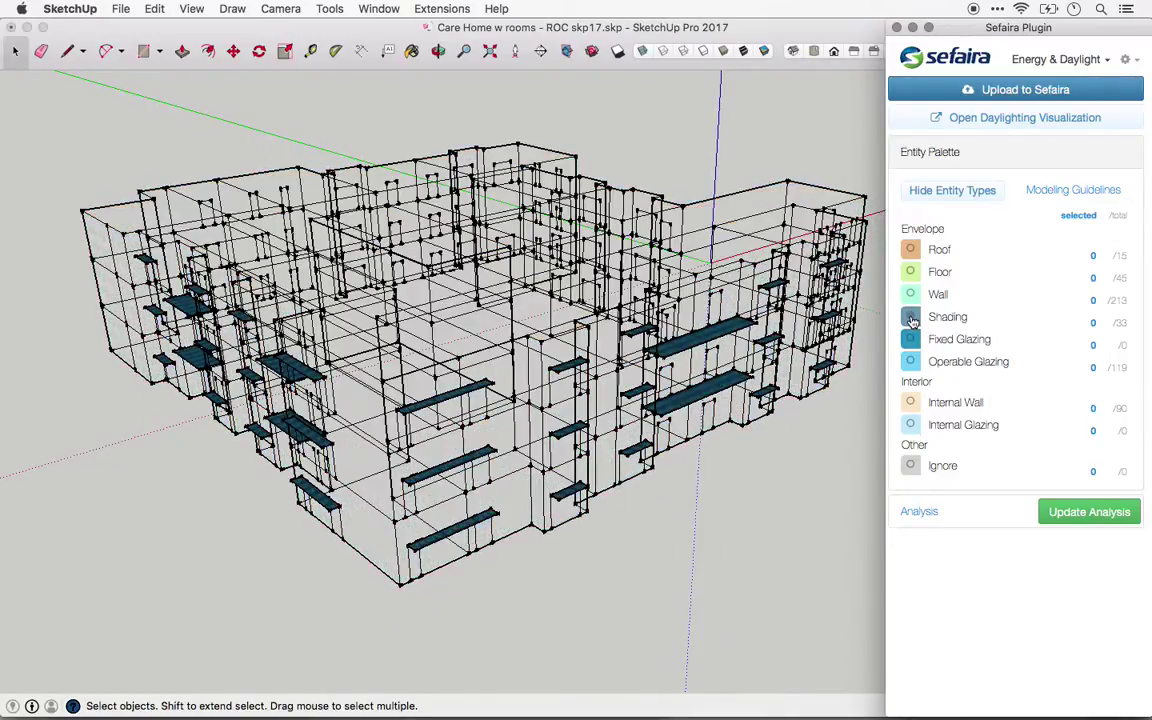
{"action": "left_click", "coordinate": [912, 318]}
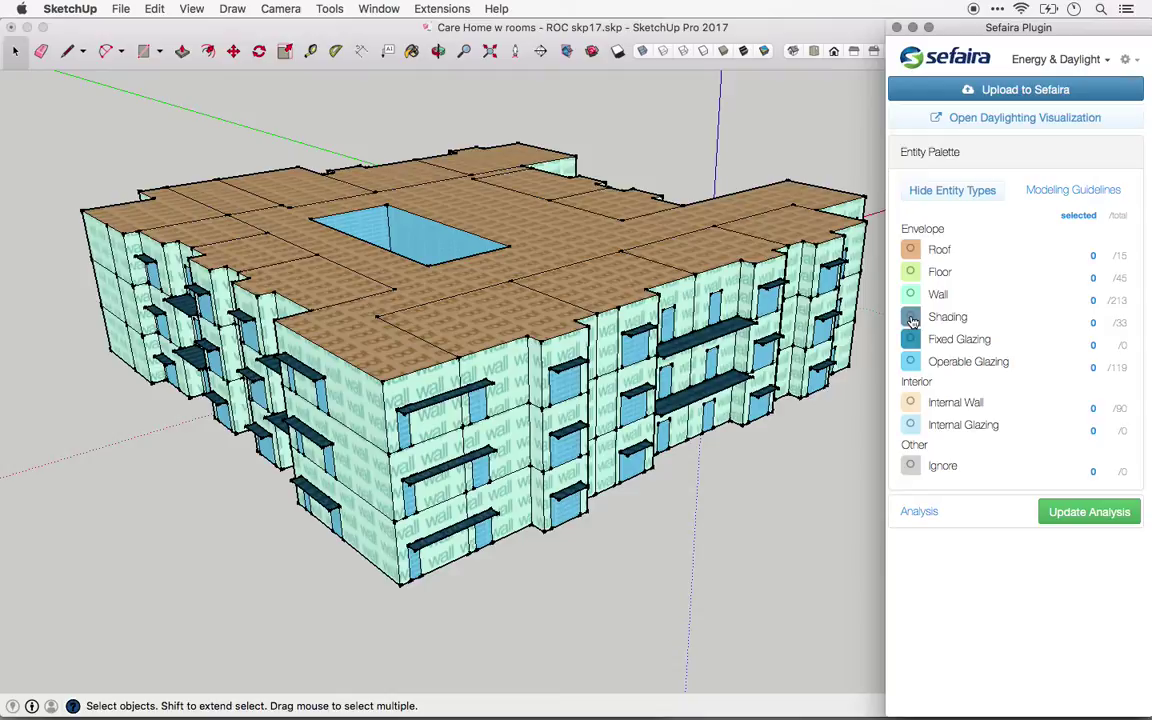
Step: View the roof entities alone and the wall entities alone, restoring all types after each
{"action": "left_click", "coordinate": [912, 253]}
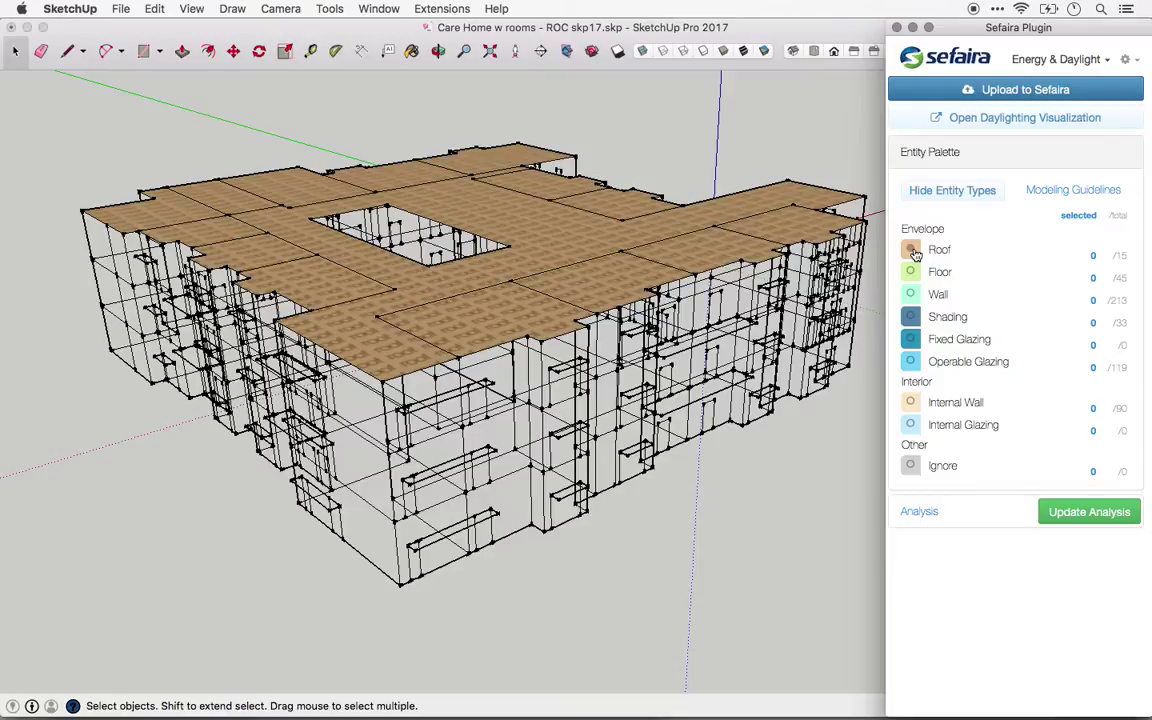
{"action": "left_click", "coordinate": [912, 253]}
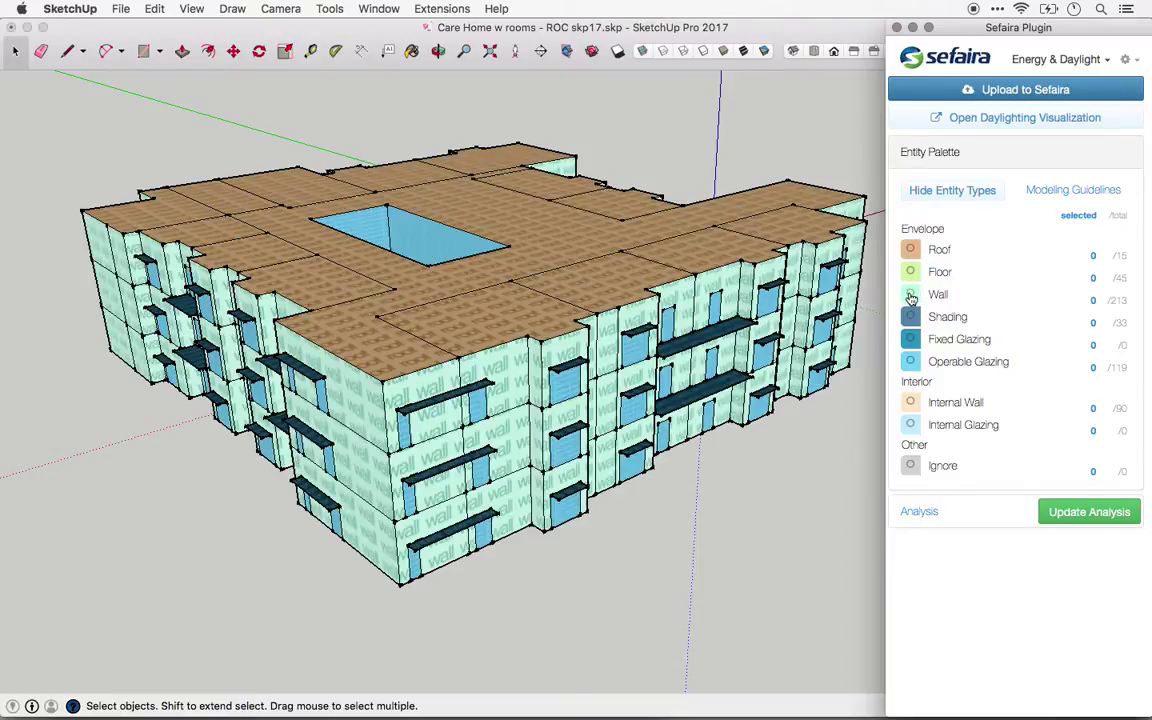
{"action": "left_click", "coordinate": [910, 297]}
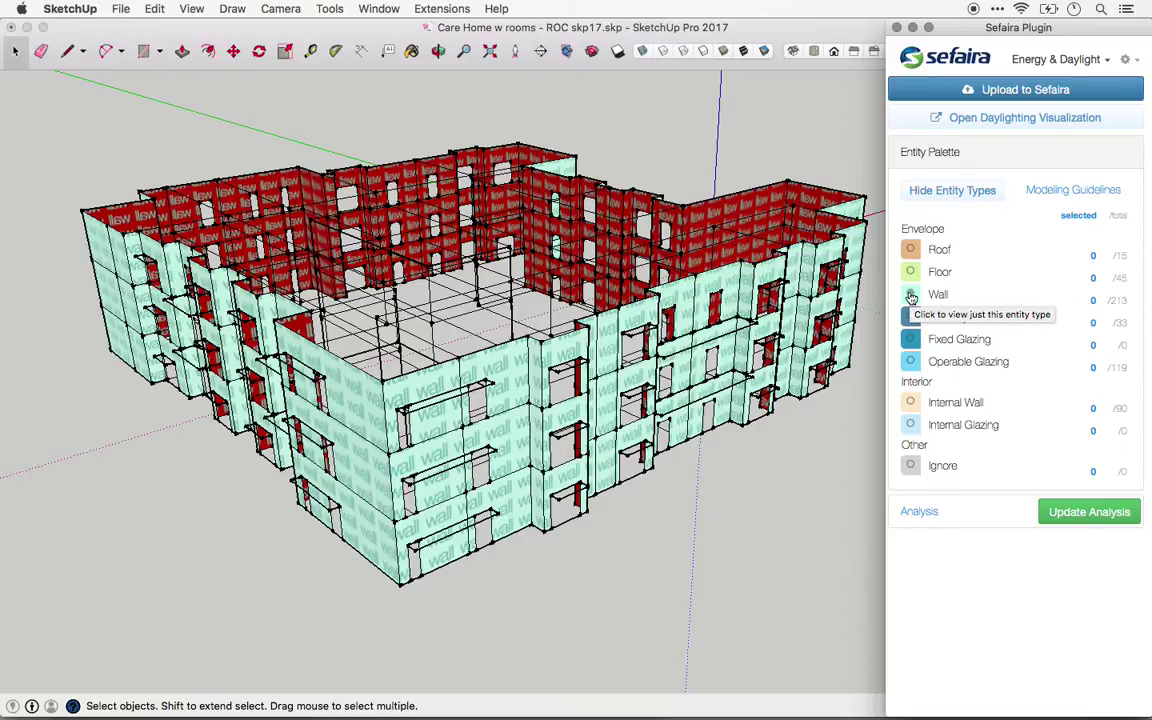
{"action": "left_click", "coordinate": [911, 298]}
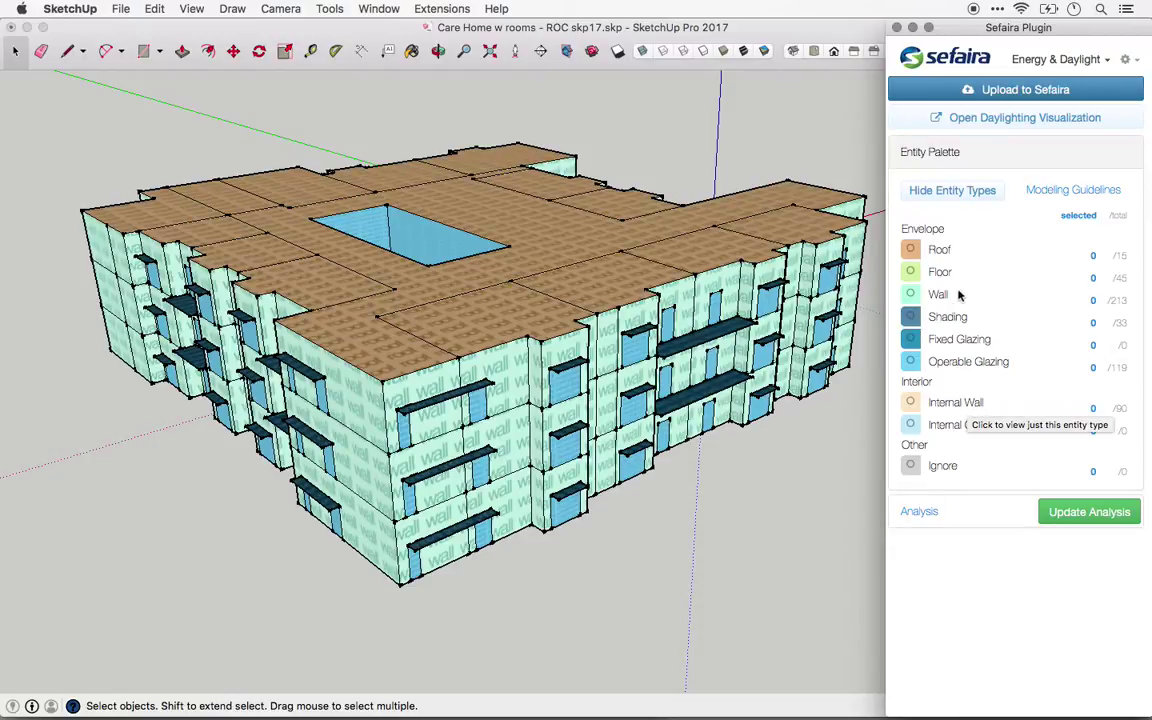
Step: Isolate the floor entities, examine the floors on every storey up close, and restore the view of all types
{"action": "left_click", "coordinate": [911, 274]}
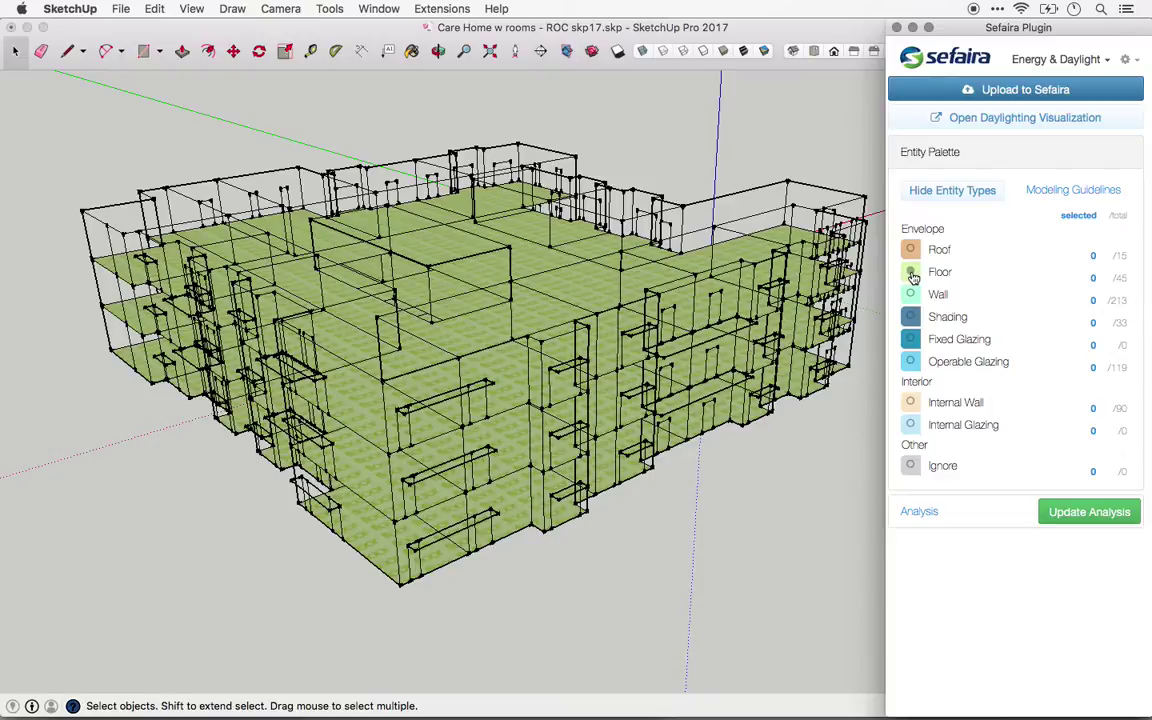
{"action": "left_click", "coordinate": [912, 276]}
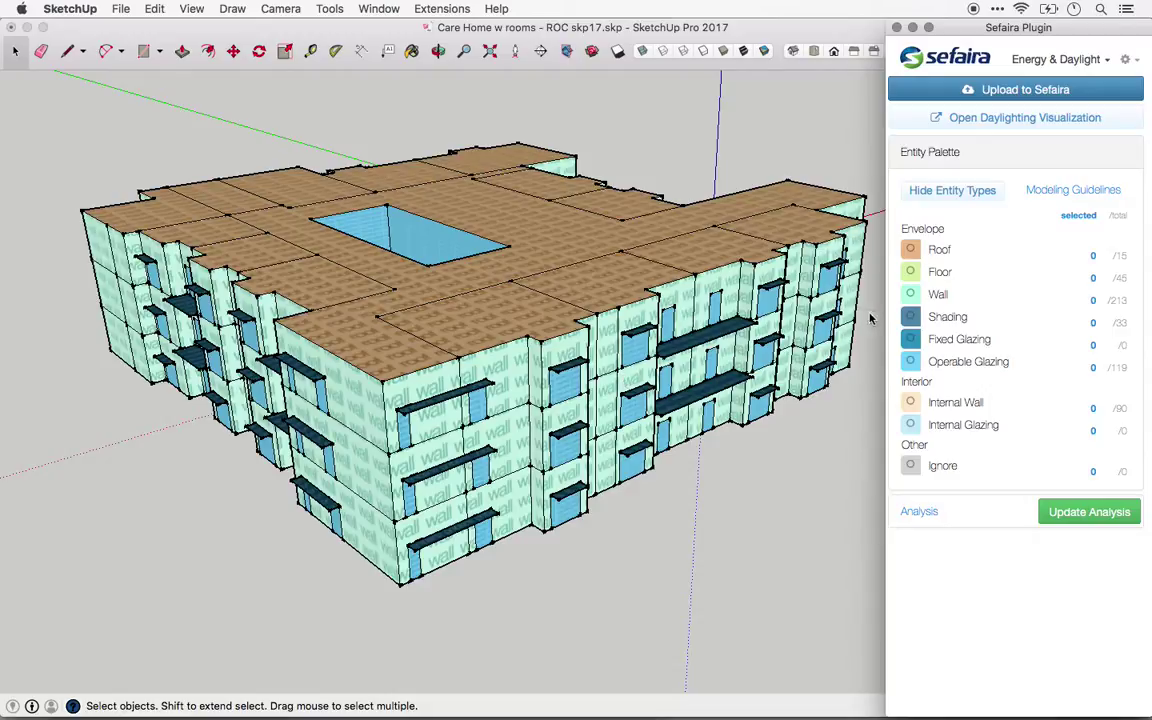
{"action": "left_click", "coordinate": [911, 273]}
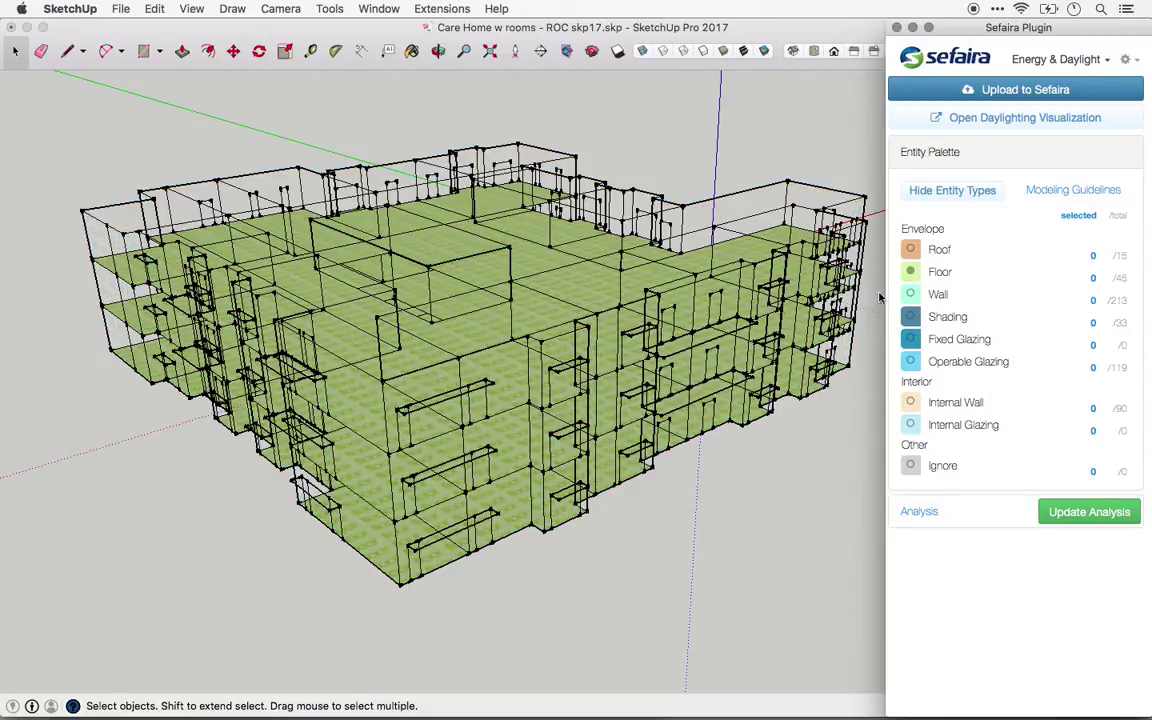
{"action": "middle_click_drag", "start_coordinate": [452, 380], "coordinate": [618, 336]}
{"action": "scroll", "coordinate": [685, 370], "scroll_direction": "up", "scroll_amount": 5}
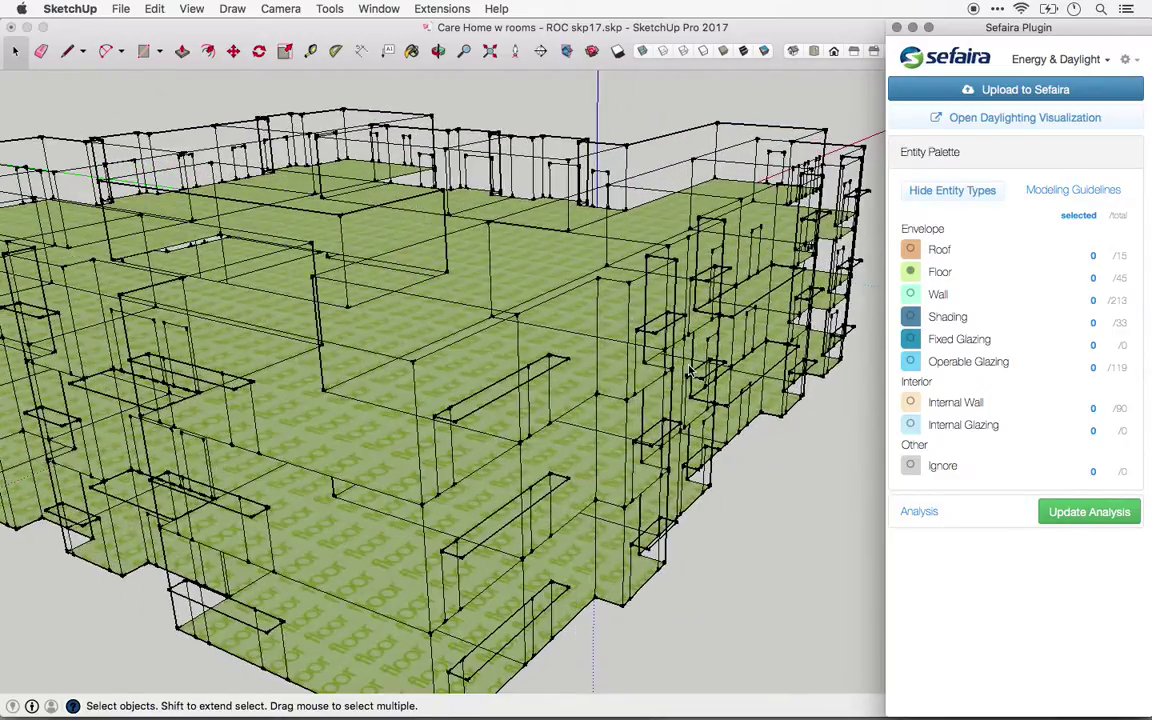
{"action": "middle_click_drag", "start_coordinate": [685, 370], "coordinate": [708, 330]}
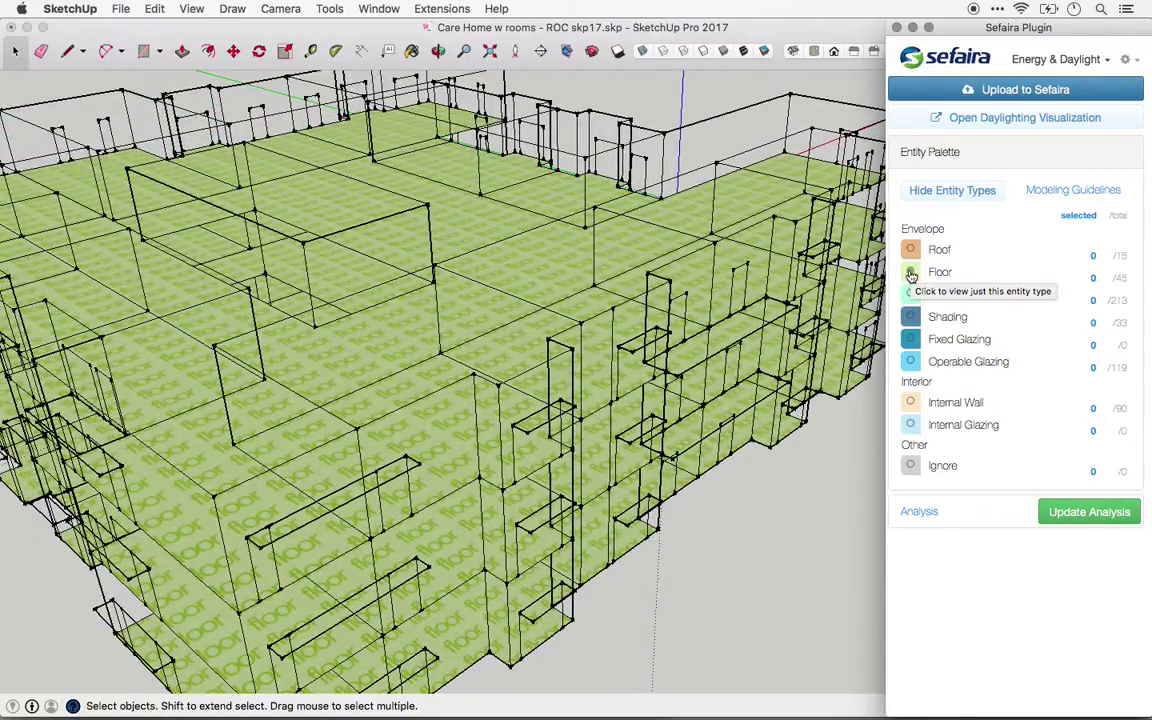
{"action": "middle_click_drag", "start_coordinate": [414, 295], "coordinate": [512, 300]}
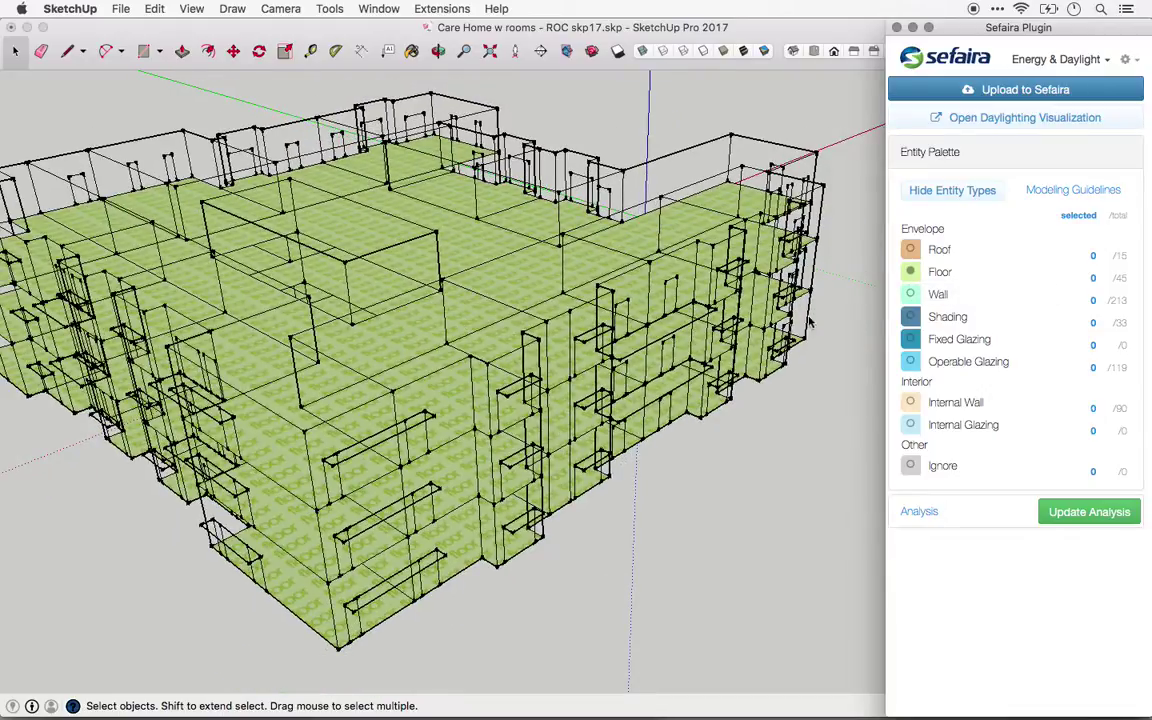
{"action": "left_click", "coordinate": [910, 273]}
{"action": "middle_click_drag", "start_coordinate": [634, 387], "coordinate": [625, 349]}
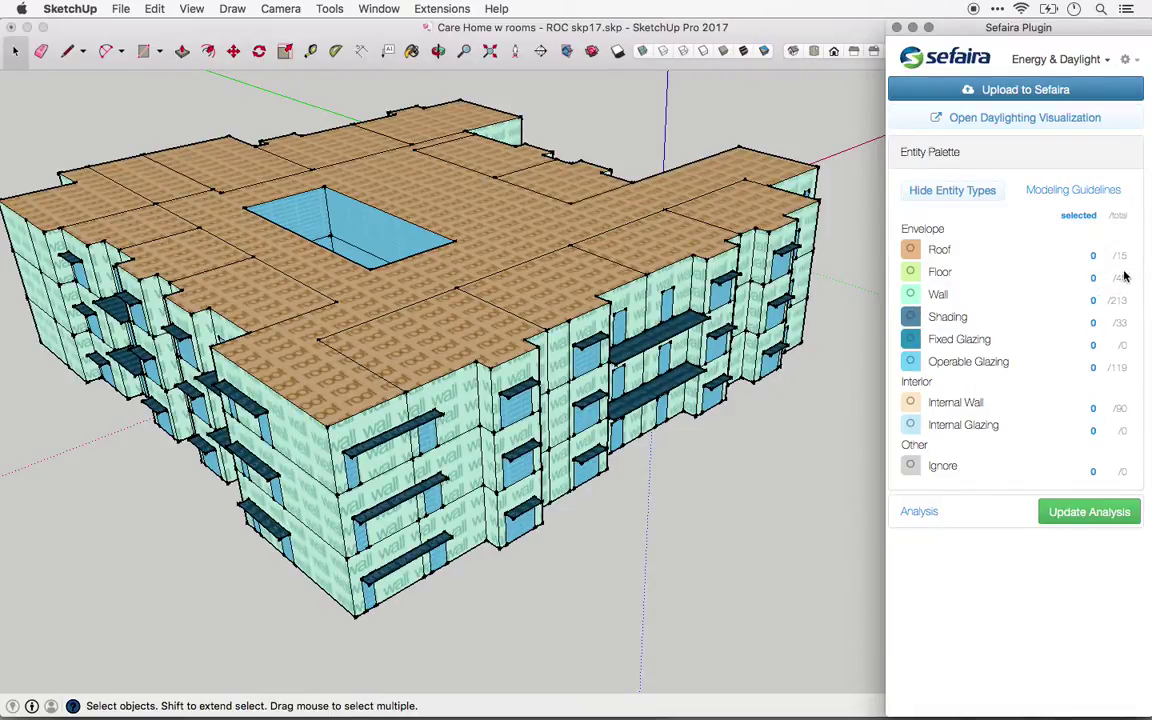
Step: Check the total floor area in the analysis results, and inspect the entity types on the building's underside
{"action": "left_click", "coordinate": [1042, 148]}
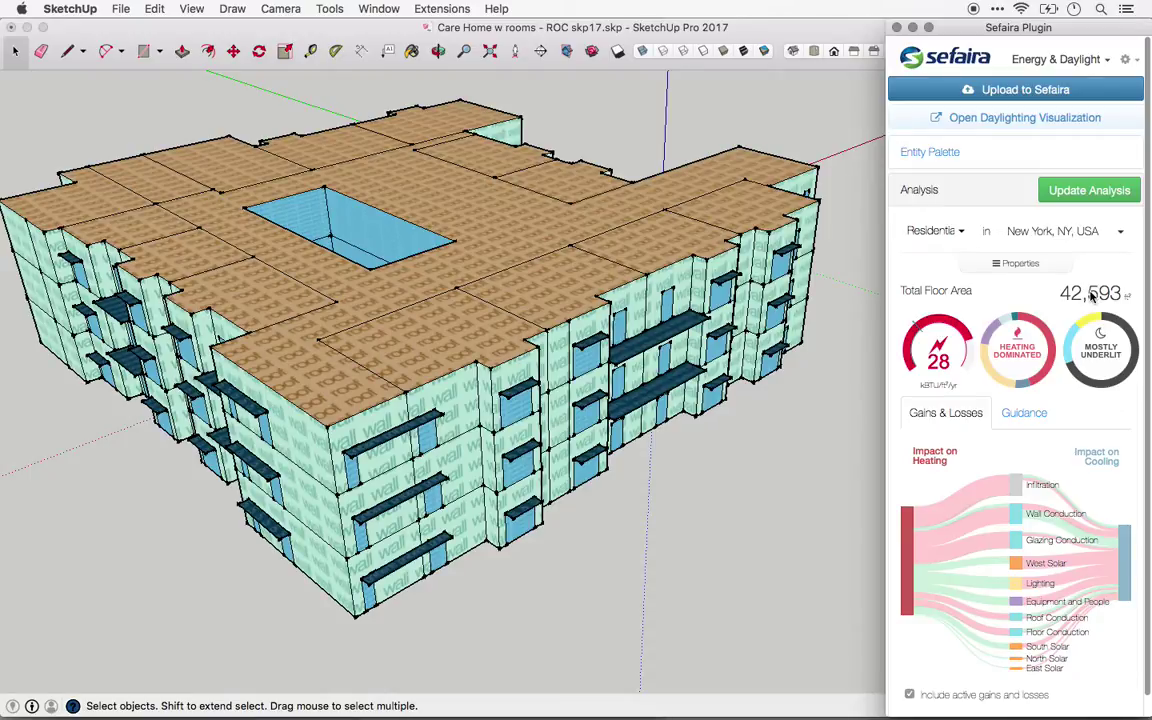
{"action": "left_click", "coordinate": [955, 155]}
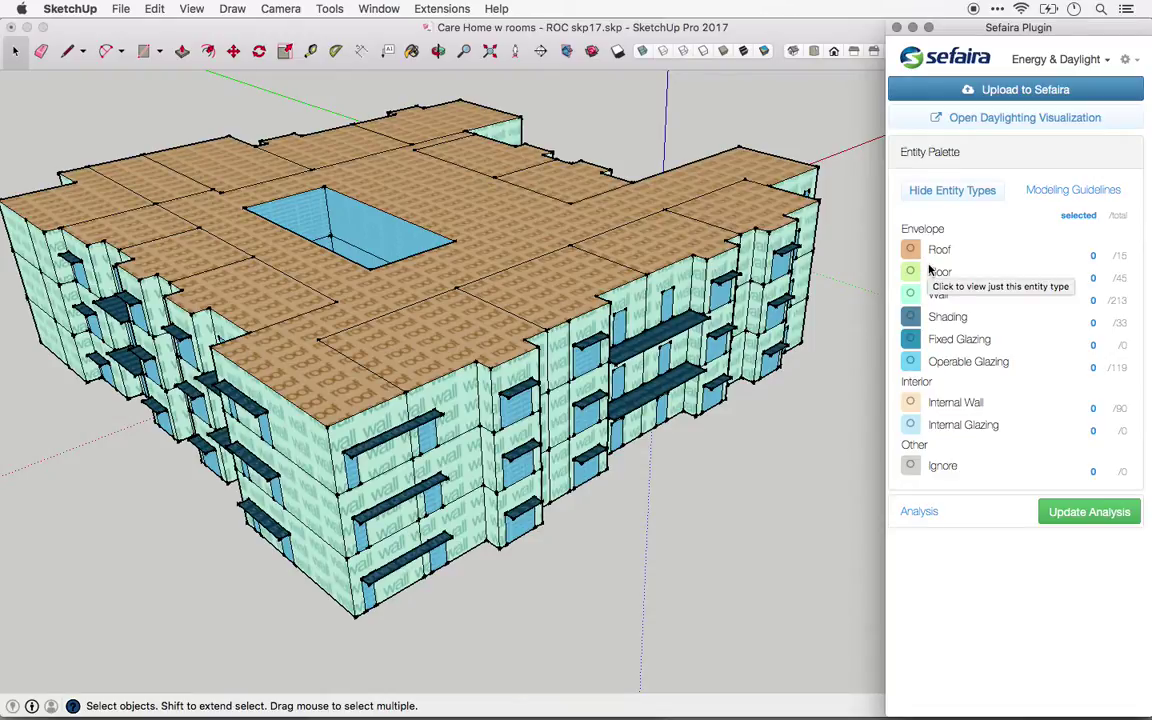
{"action": "middle_click_drag", "start_coordinate": [582, 298], "coordinate": [650, 65]}
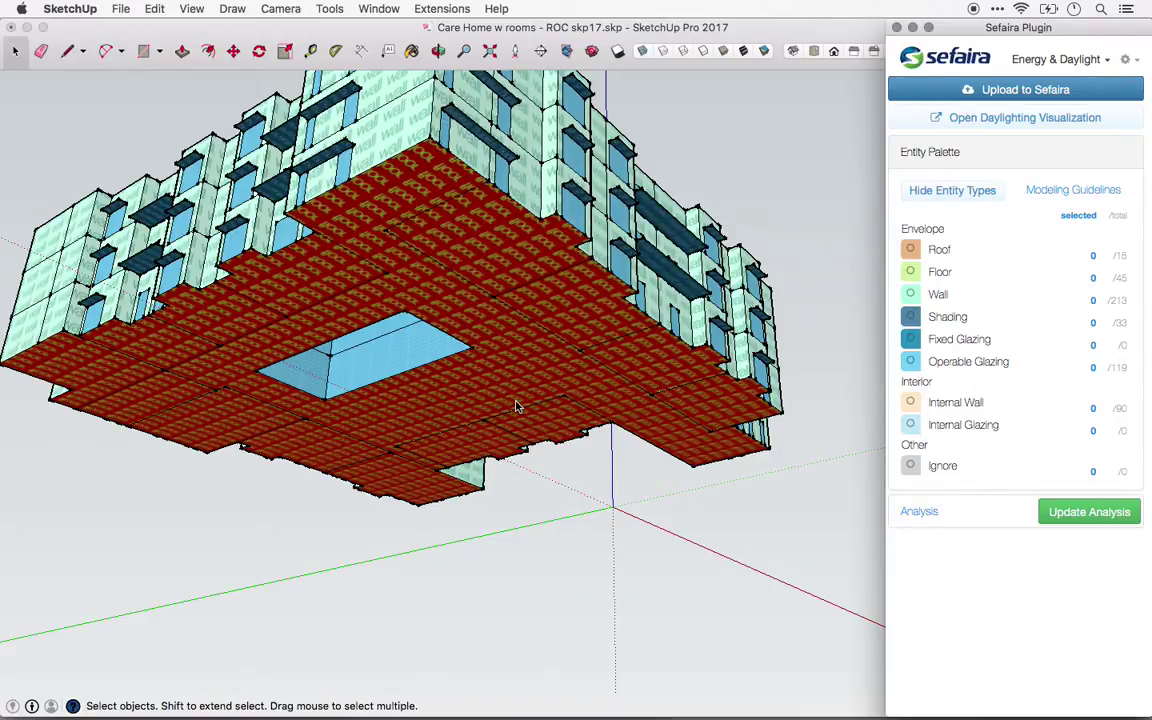
{"action": "middle_click_drag", "start_coordinate": [516, 405], "coordinate": [530, 470]}
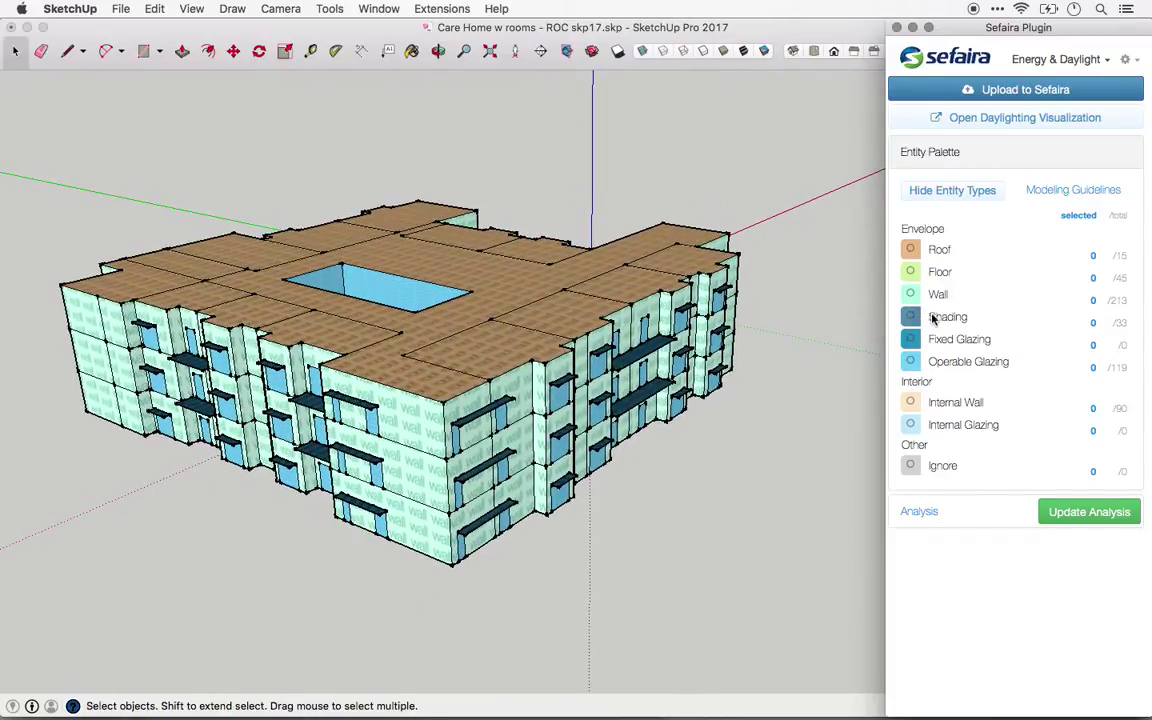
{"action": "middle_click_drag", "start_coordinate": [510, 375], "coordinate": [530, 425]}
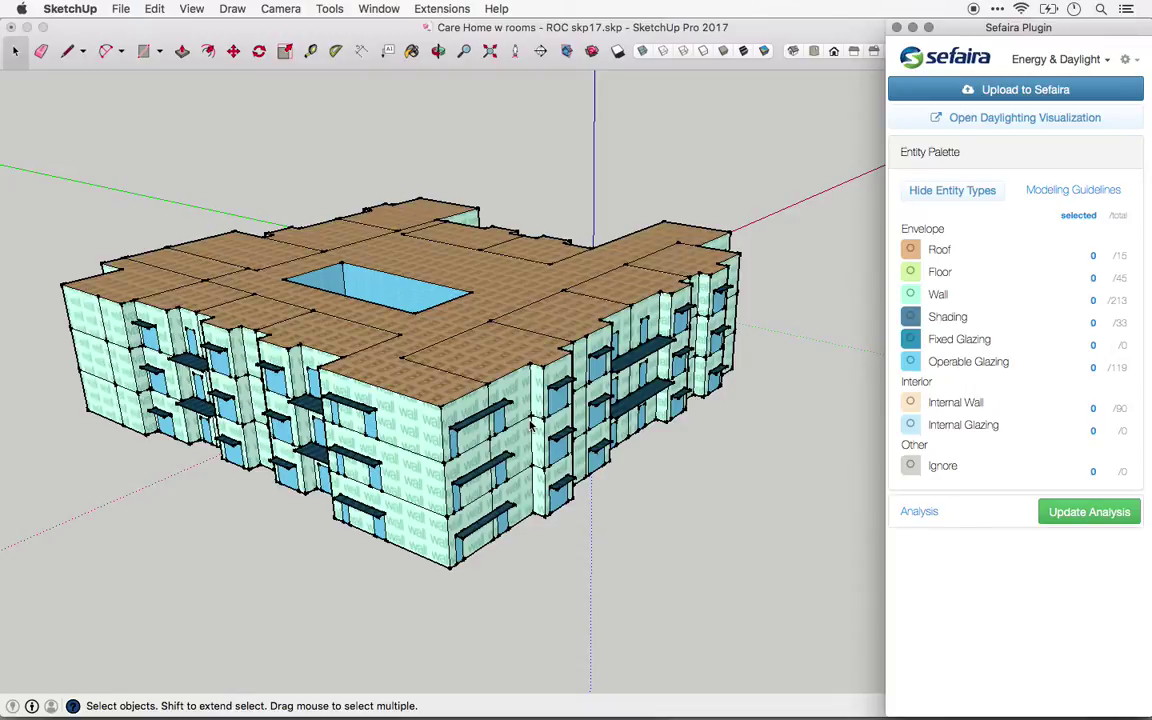
Step: Draw a rectangle on the ground beside the building's long front facade and push/pull it up into a box
{"action": "middle_click_drag", "start_coordinate": [530, 345], "coordinate": [490, 385]}
{"action": "scroll", "coordinate": [490, 385], "scroll_direction": "down", "scroll_amount": 2}
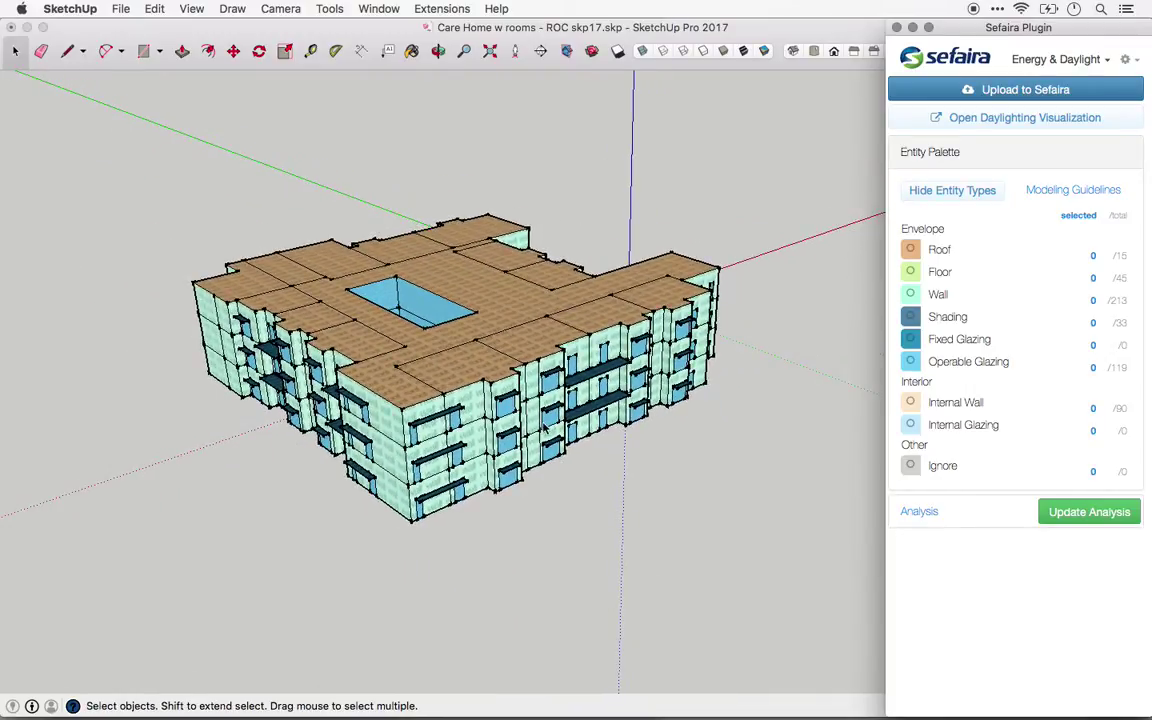
{"action": "key", "text": "r"}
{"action": "left_click", "coordinate": [582, 545]}
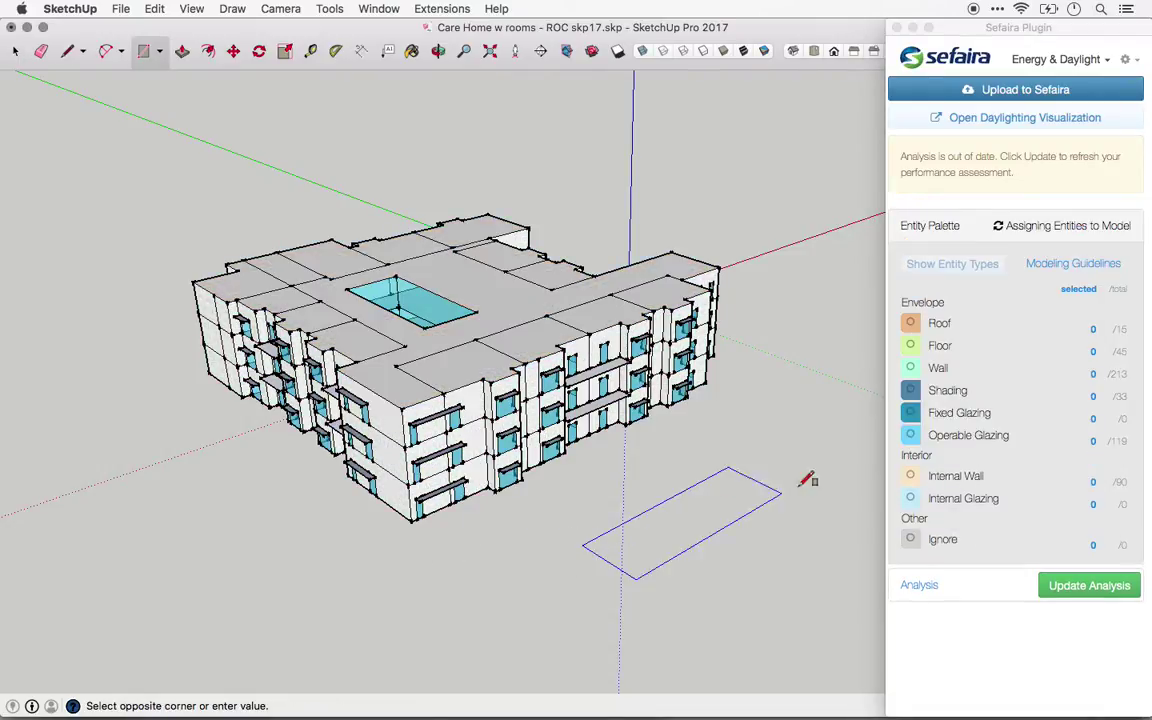
{"action": "left_click", "coordinate": [868, 503]}
{"action": "key", "text": "p"}
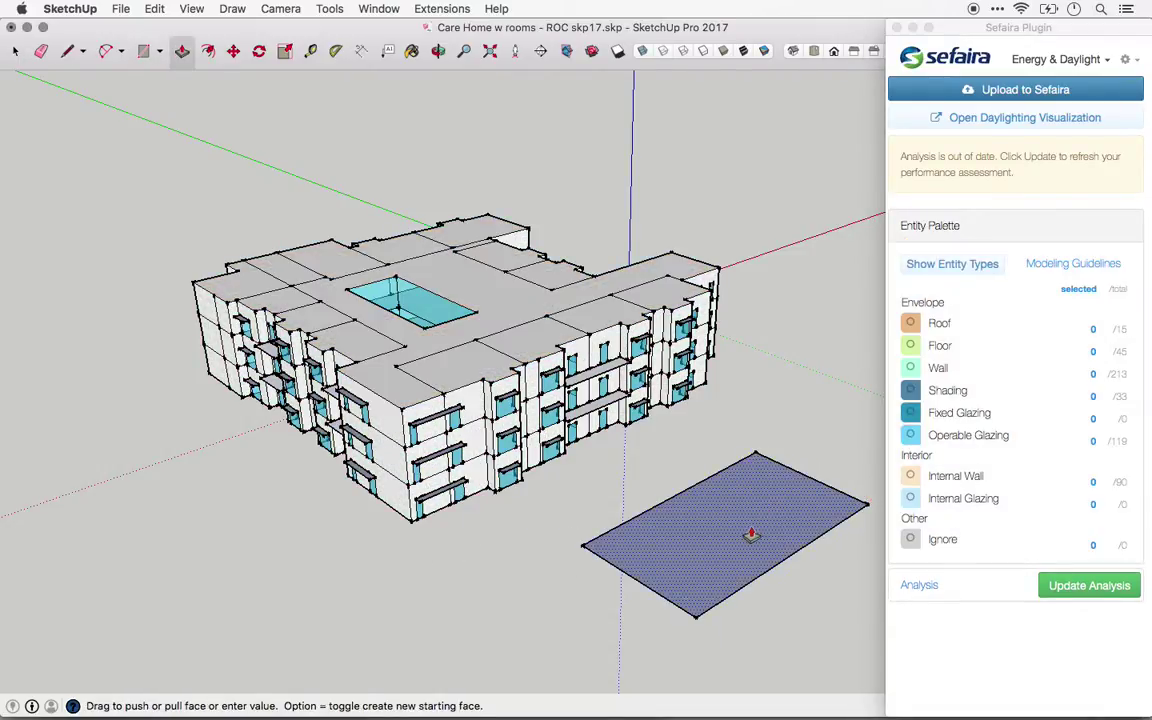
{"action": "left_click_drag", "start_coordinate": [750, 535], "coordinate": [712, 340]}
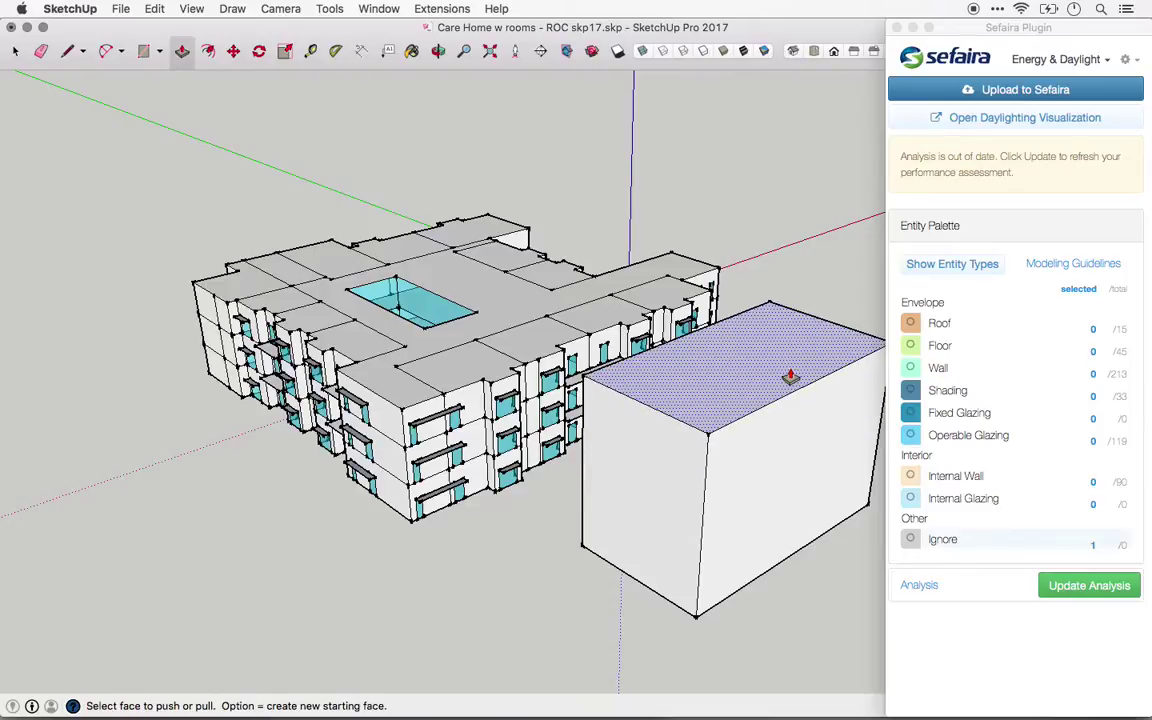
Step: Show the entity types, select all faces of the new box beside the building, and tag them as shading
{"action": "left_click", "coordinate": [952, 265]}
{"action": "triple_click", "coordinate": [722, 393]}
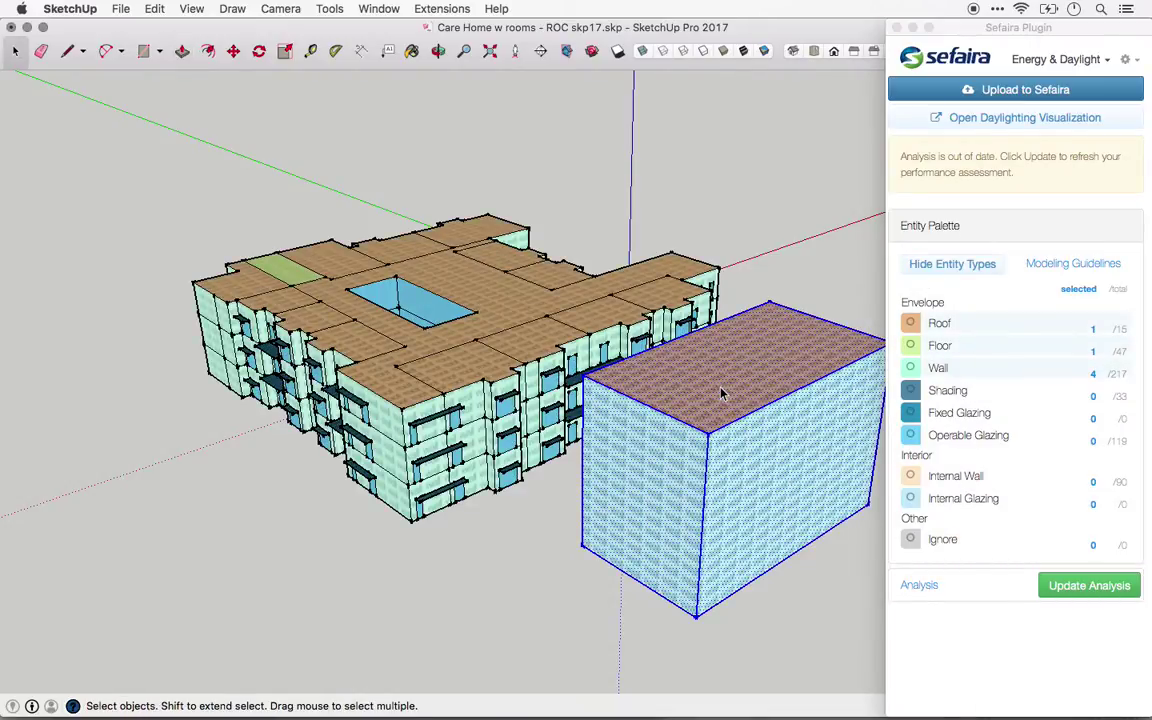
{"action": "right_click", "coordinate": [722, 393]}
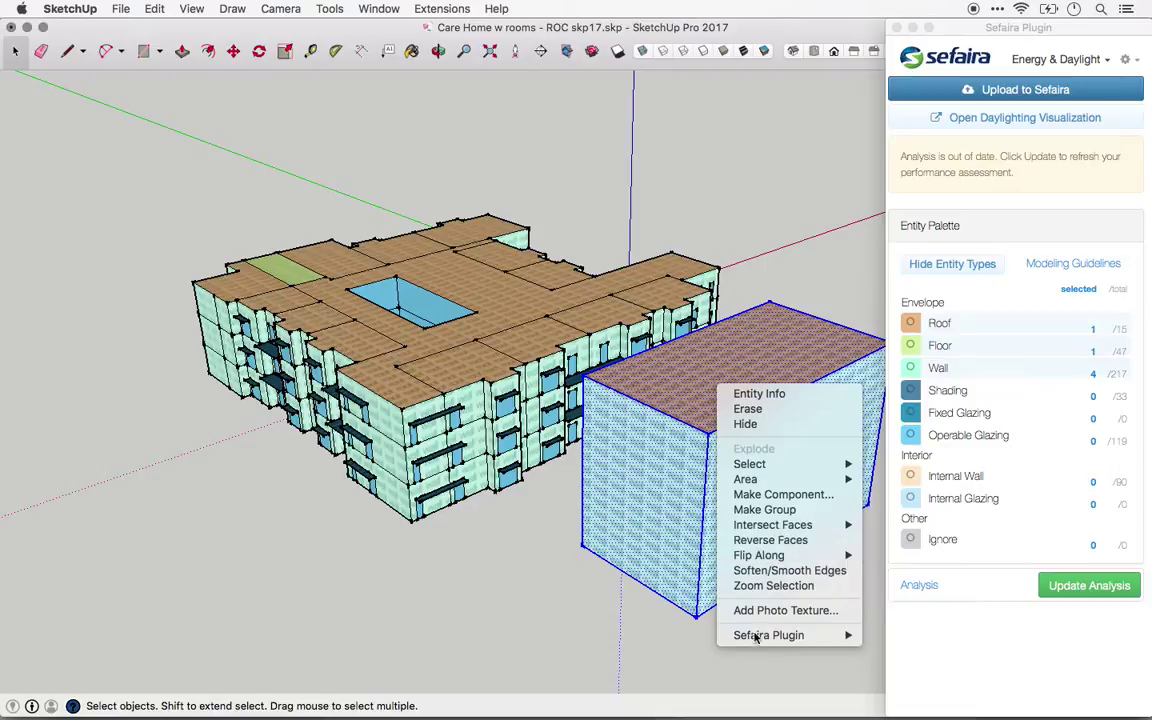
{"action": "mouse_move", "coordinate": [760, 635]}
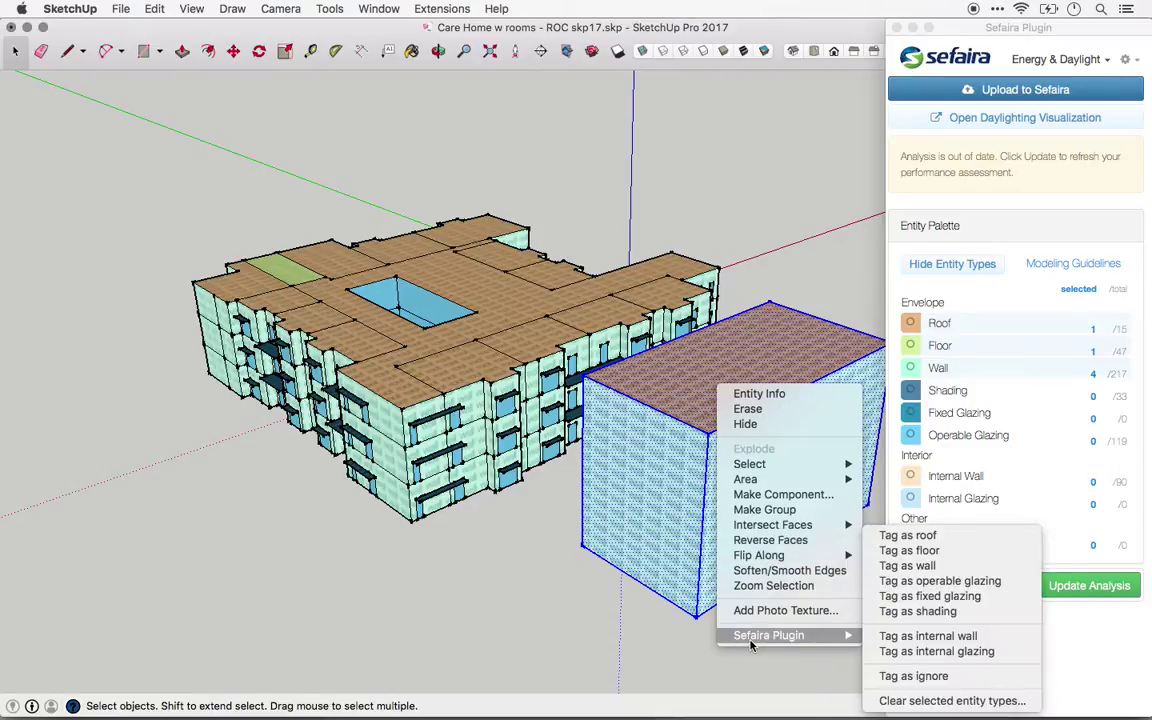
{"action": "left_click", "coordinate": [909, 614]}
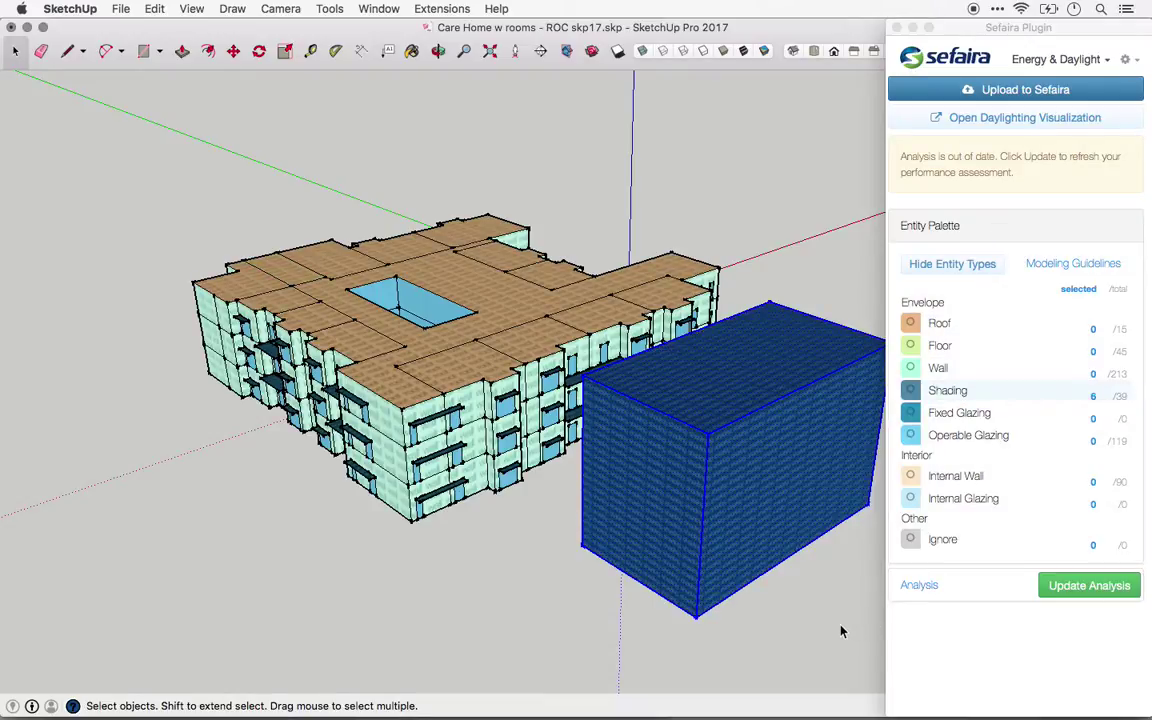
Step: Hide the entity types and delete the entire box beside the building
{"action": "left_click", "coordinate": [952, 263]}
{"action": "left_click", "coordinate": [728, 398]}
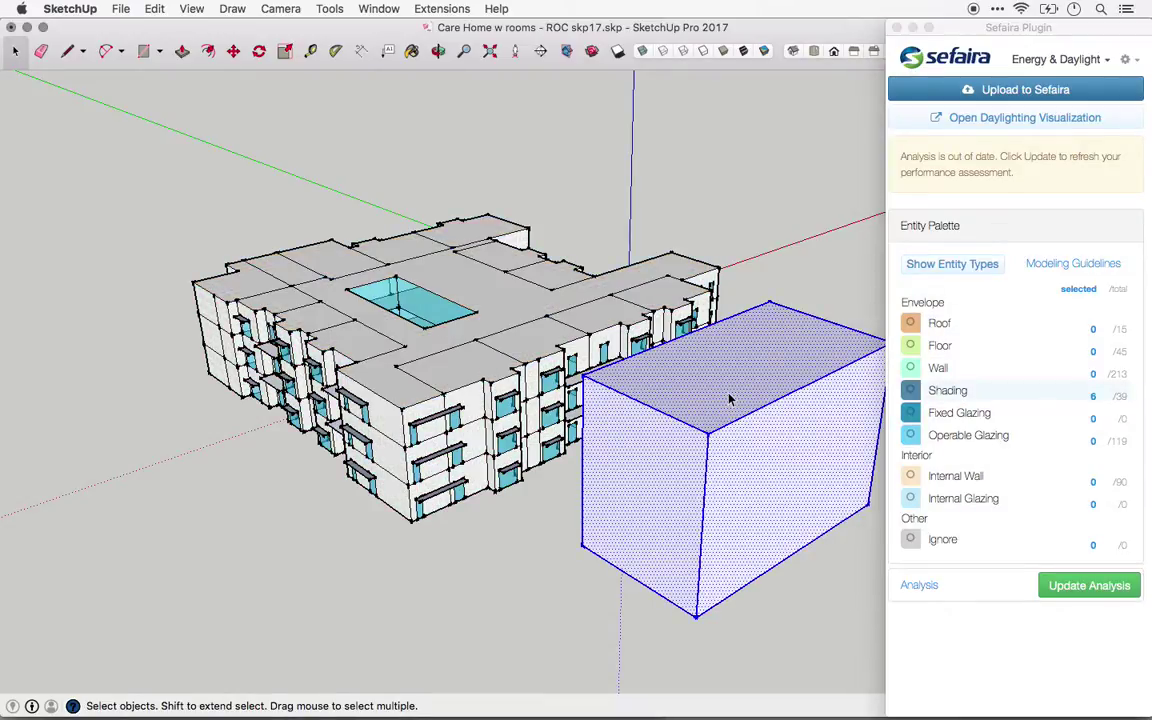
{"action": "key", "text": "Delete"}
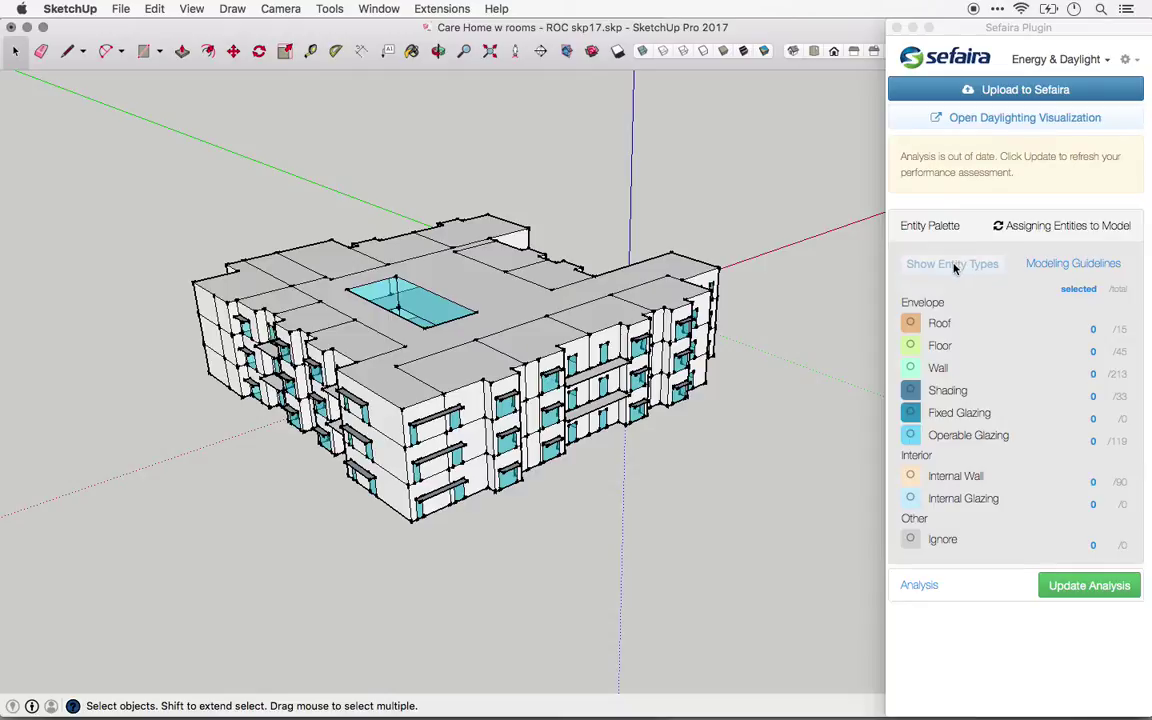
Step: Show the entity types again and examine the window glazing and shading tags on the building's facade up close
{"action": "left_click", "coordinate": [952, 263]}
{"action": "scroll", "coordinate": [588, 385], "scroll_direction": "up", "scroll_amount": 6}
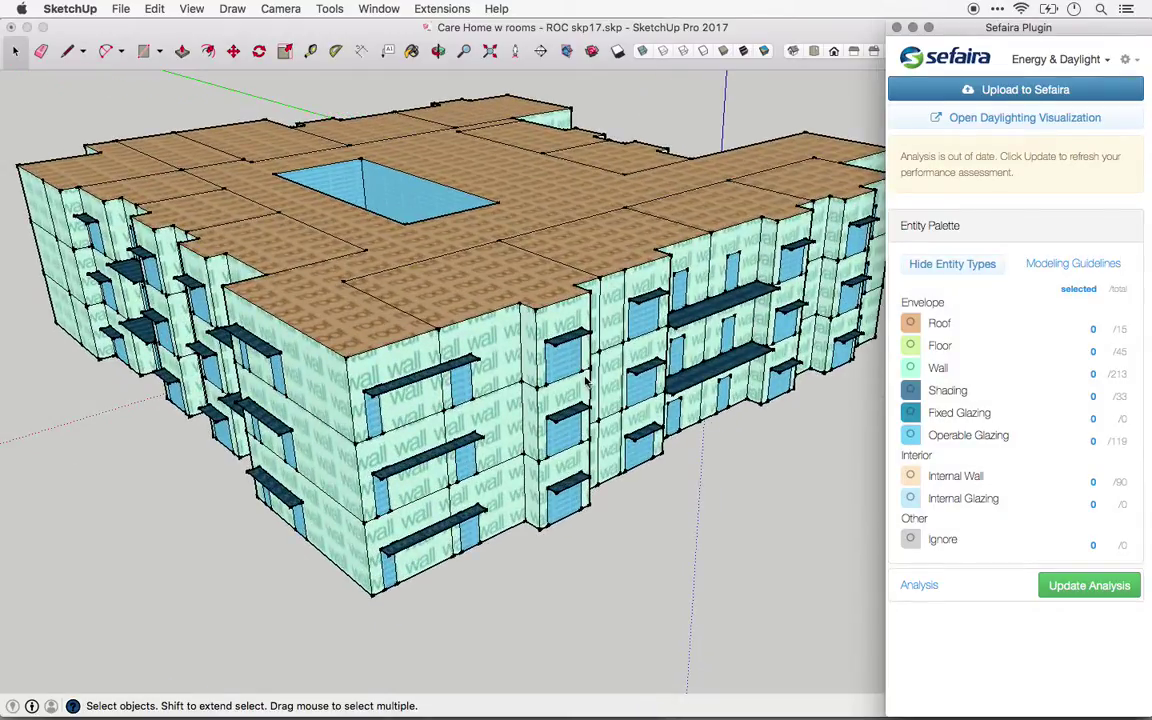
{"action": "scroll", "coordinate": [588, 385], "scroll_direction": "up", "scroll_amount": 8}
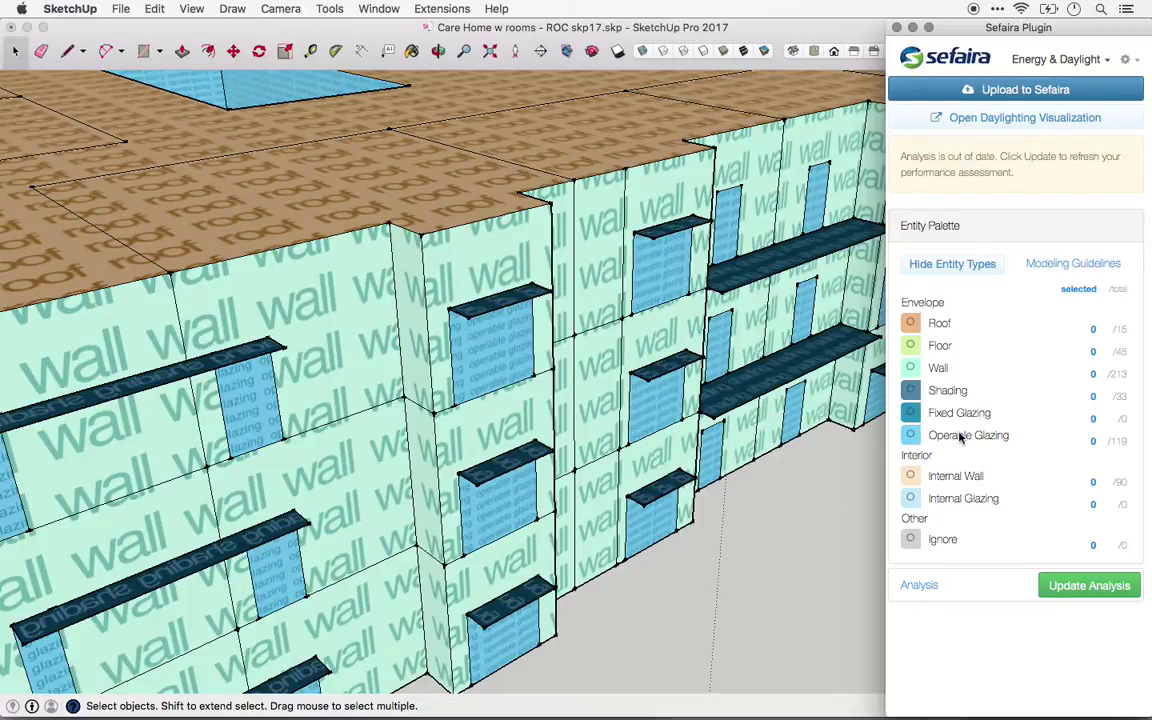
{"action": "scroll", "coordinate": [468, 335], "scroll_direction": "up", "scroll_amount": 10}
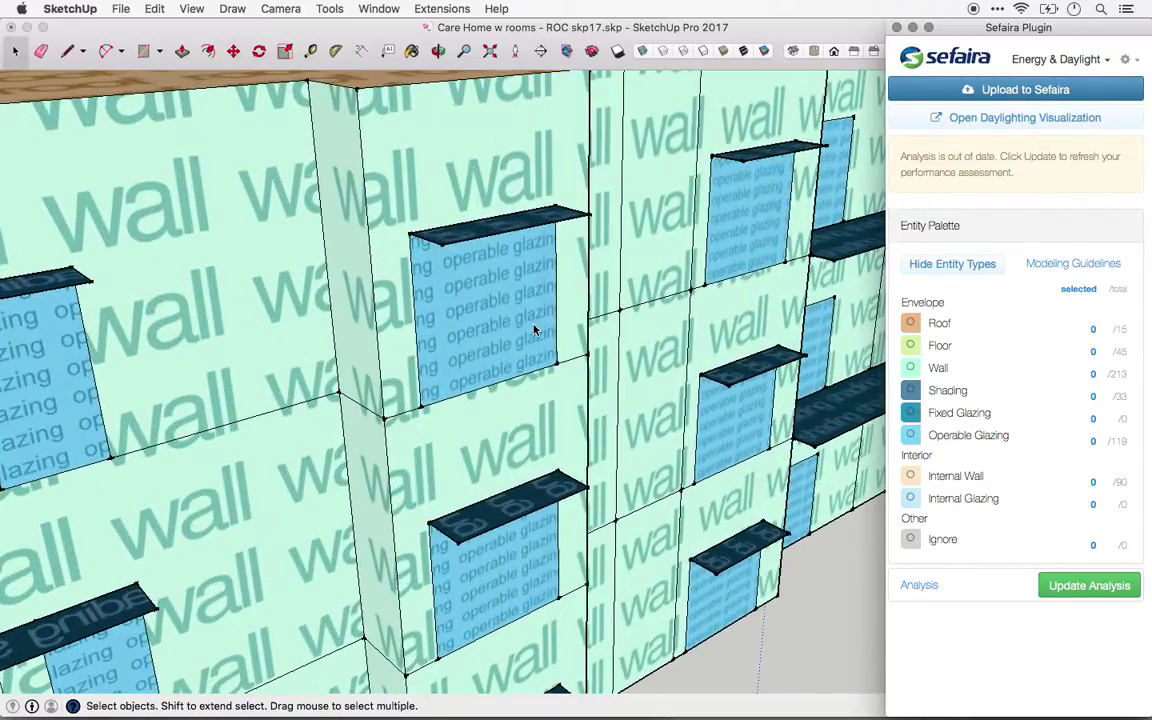
{"action": "middle_click_drag", "start_coordinate": [534, 330], "coordinate": [549, 355], "text": "shift"}
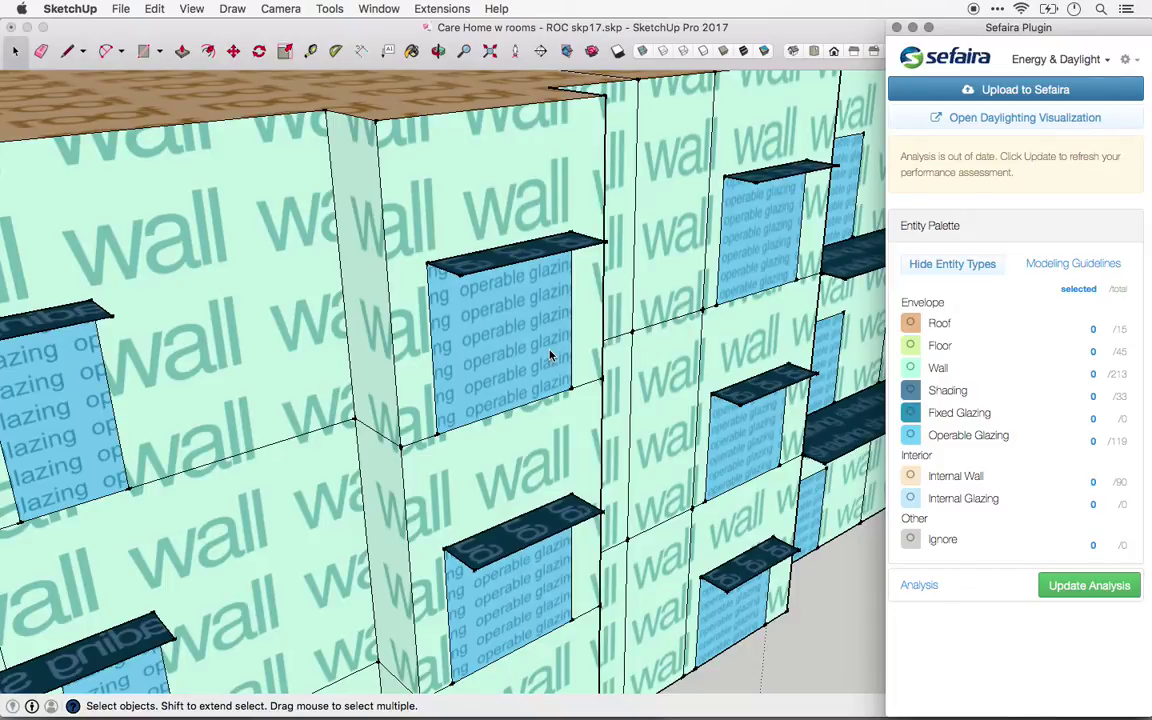
{"action": "middle_click_drag", "start_coordinate": [549, 355], "coordinate": [543, 371]}
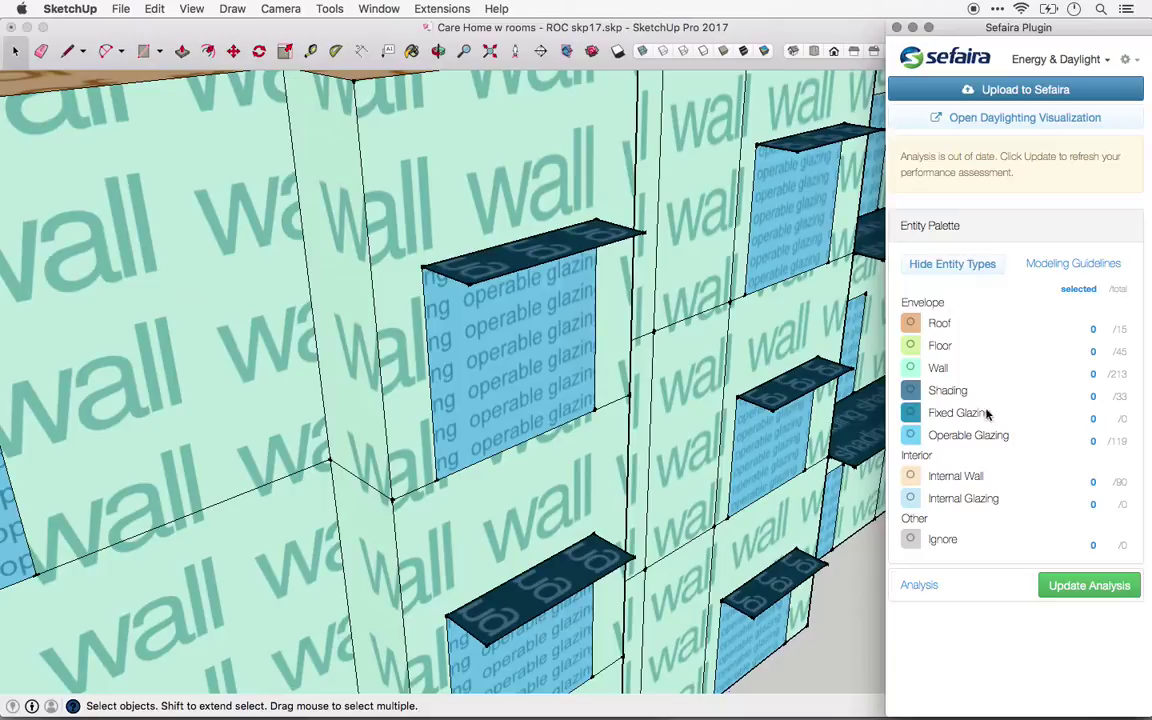
{"action": "middle_click_drag", "start_coordinate": [463, 377], "coordinate": [490, 388]}
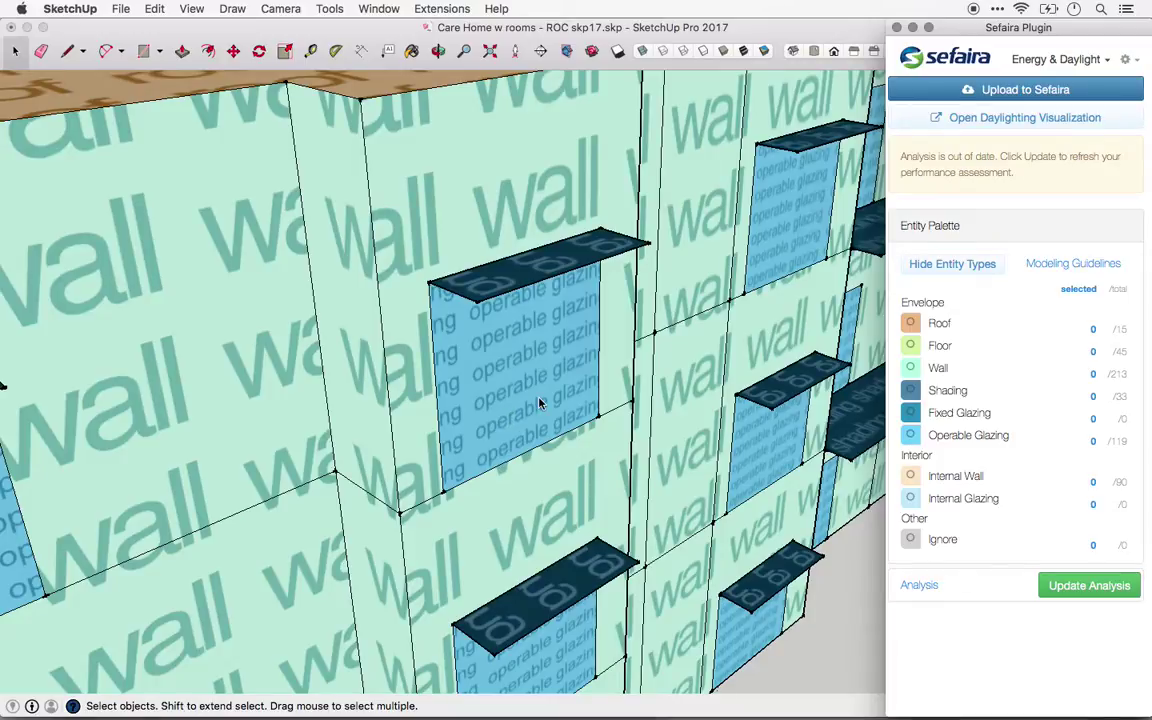
Step: Isolate the internal wall entities across the whole building, and check the internal glazing entity type
{"action": "scroll", "coordinate": [540, 401], "scroll_direction": "down", "scroll_amount": 10}
{"action": "scroll", "coordinate": [540, 401], "scroll_direction": "down", "scroll_amount": 5}
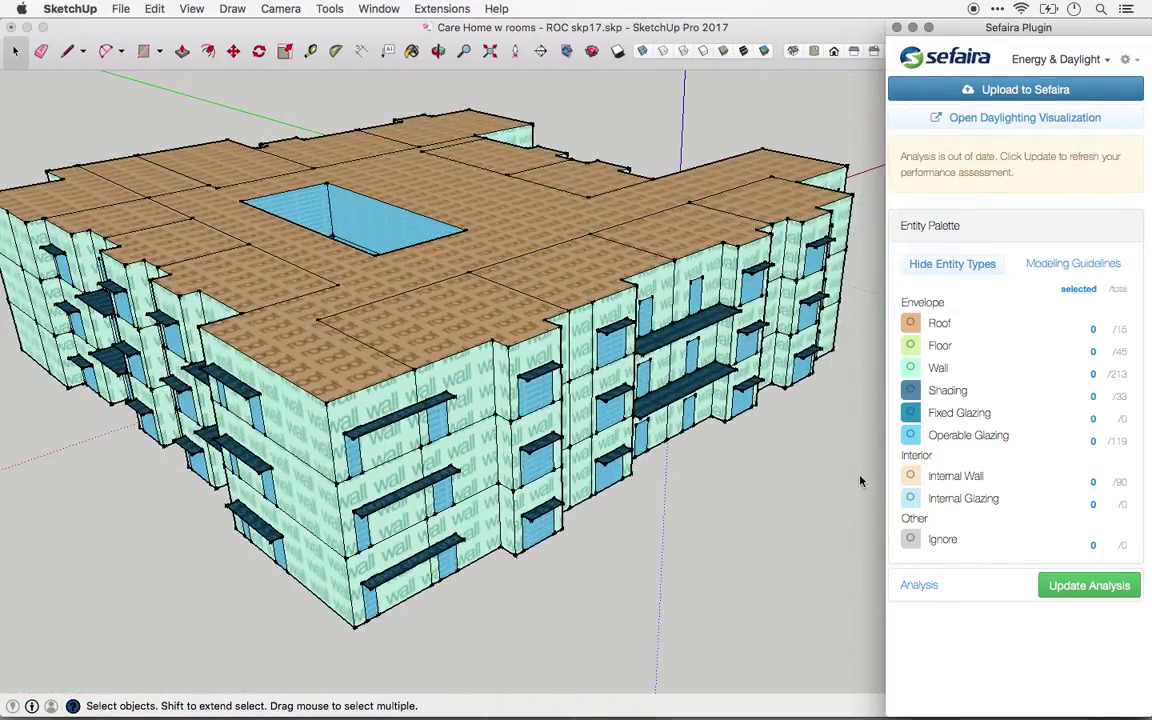
{"action": "left_click", "coordinate": [911, 478]}
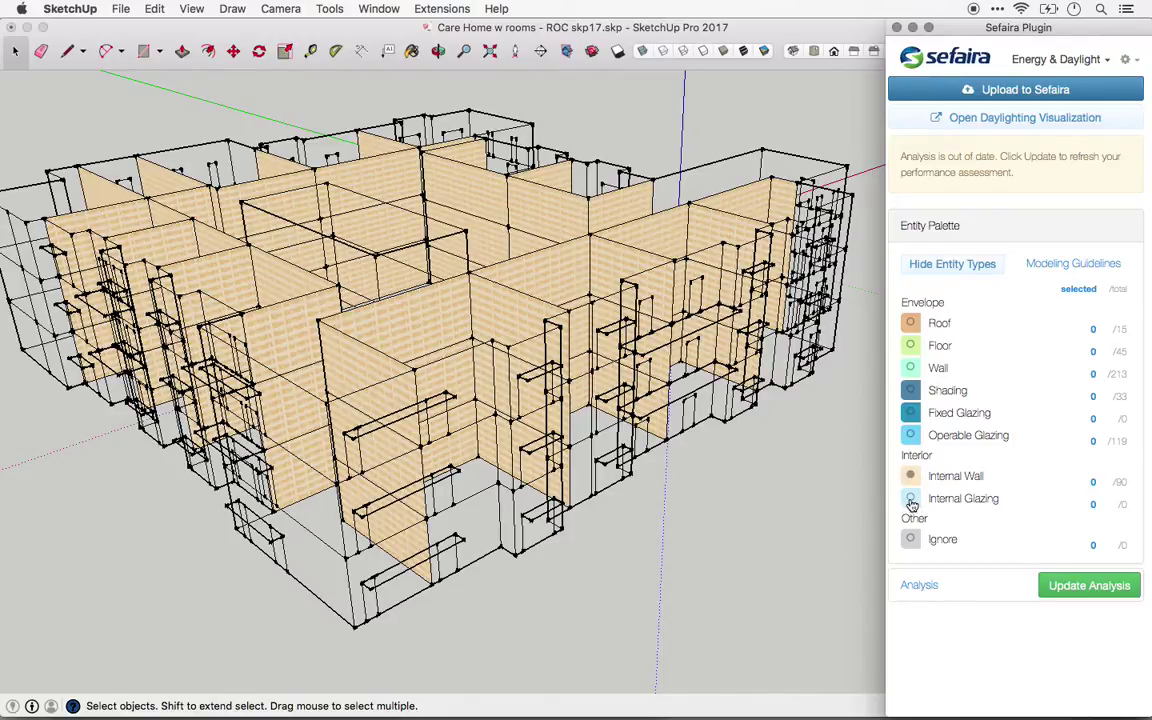
{"action": "left_click", "coordinate": [911, 500]}
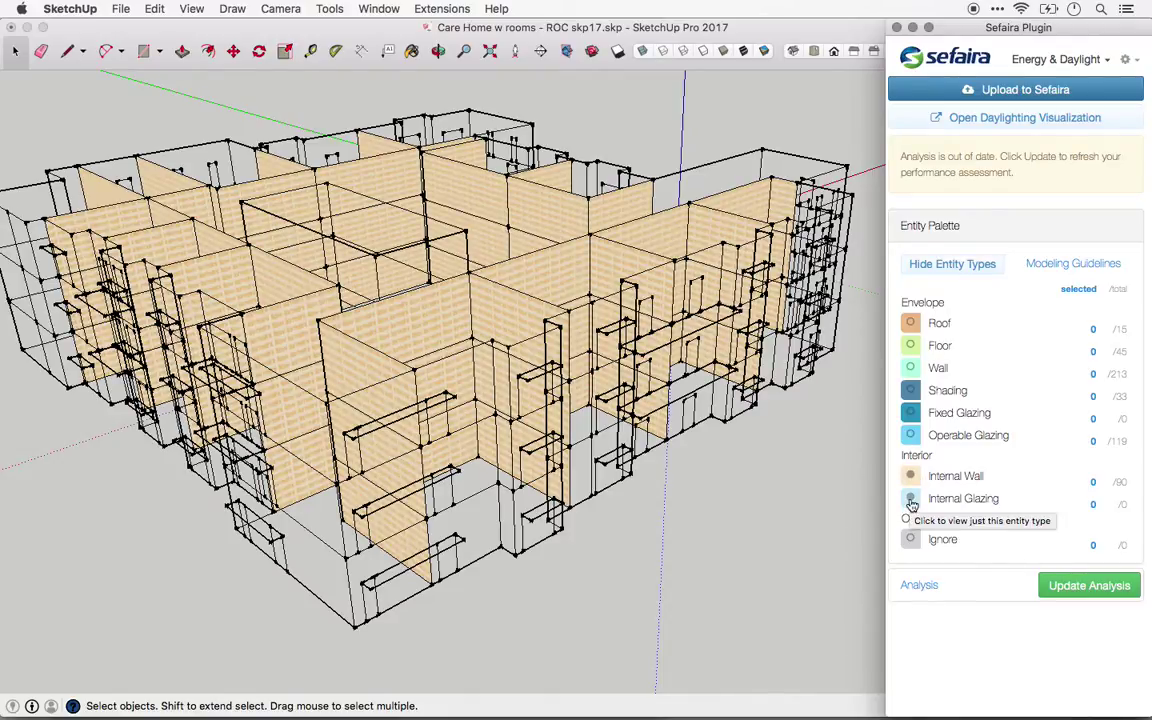